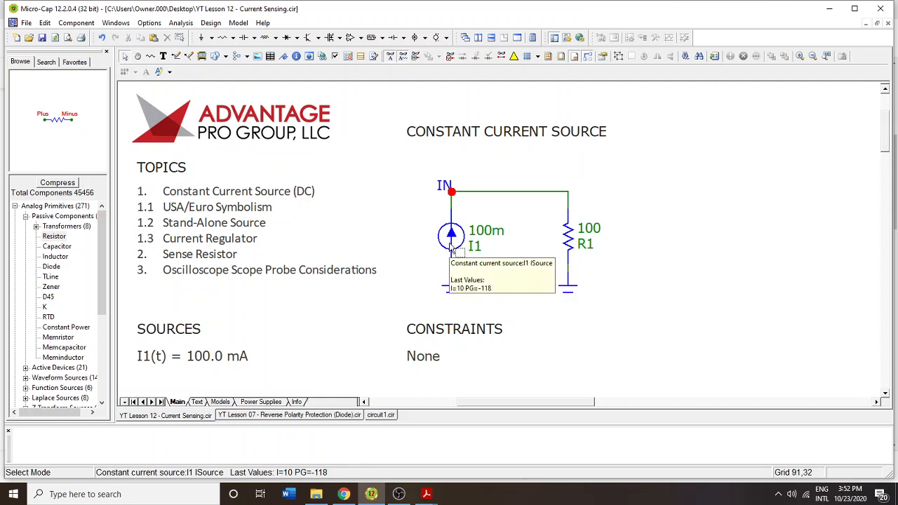
pyautogui.click(471, 237)
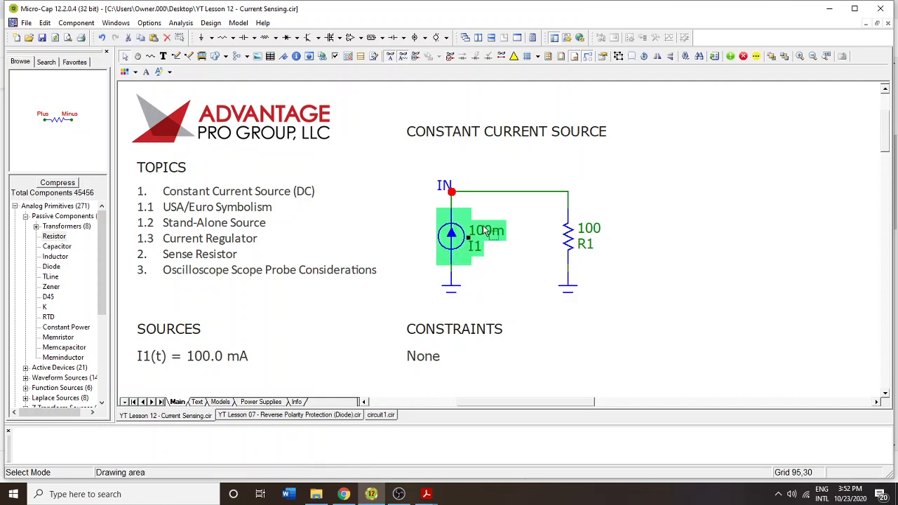
pyautogui.click(491, 260)
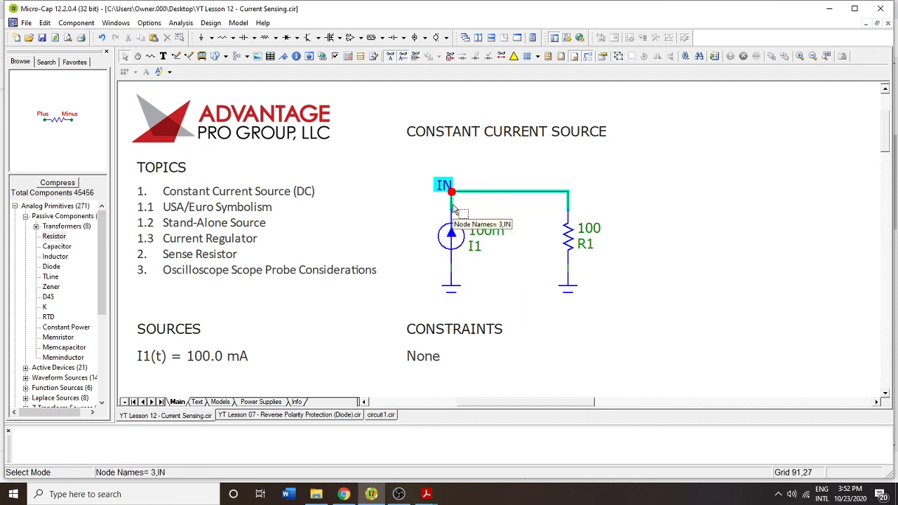
pyautogui.click(466, 255)
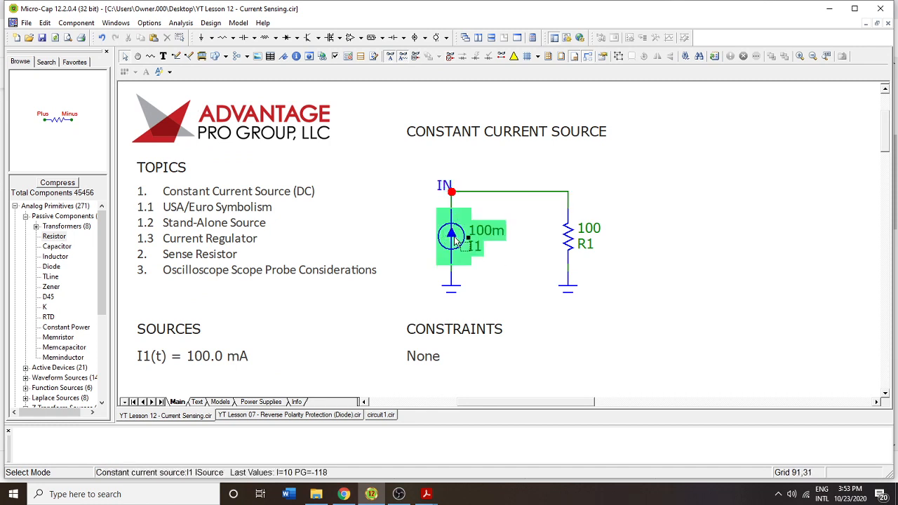
pyautogui.click(520, 270)
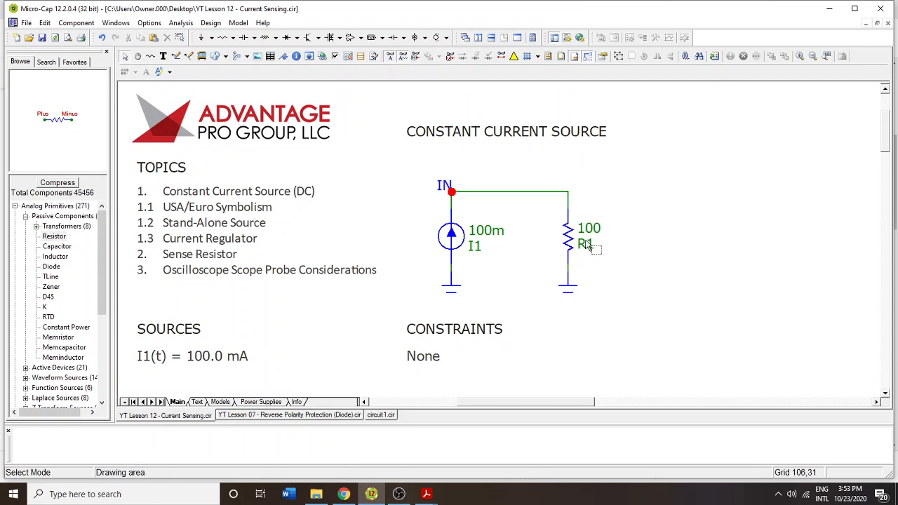
# Run a transient analysis with the existing limits, examine the V(IN) and I(R1) plots, and return to the schematic.
pyautogui.click(181, 22)
pyautogui.click(182, 33)
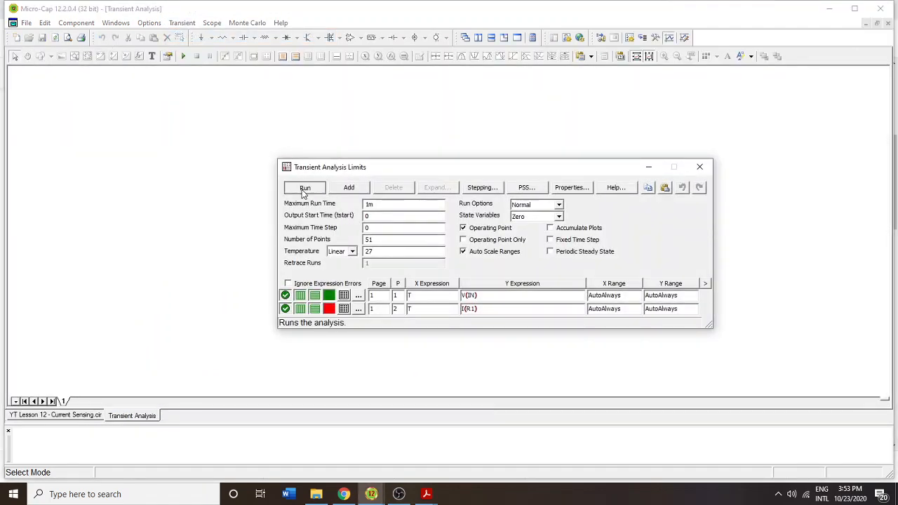
pyautogui.click(305, 188)
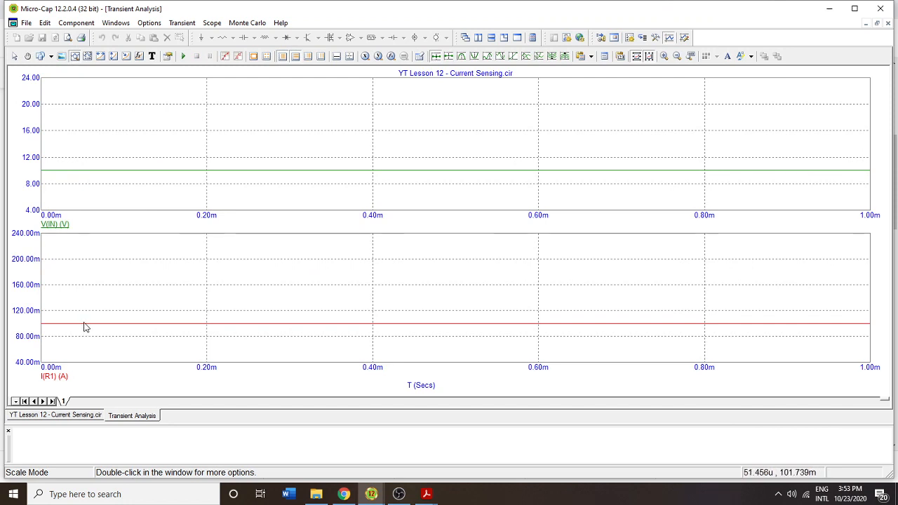
pyautogui.moveTo(84, 327)
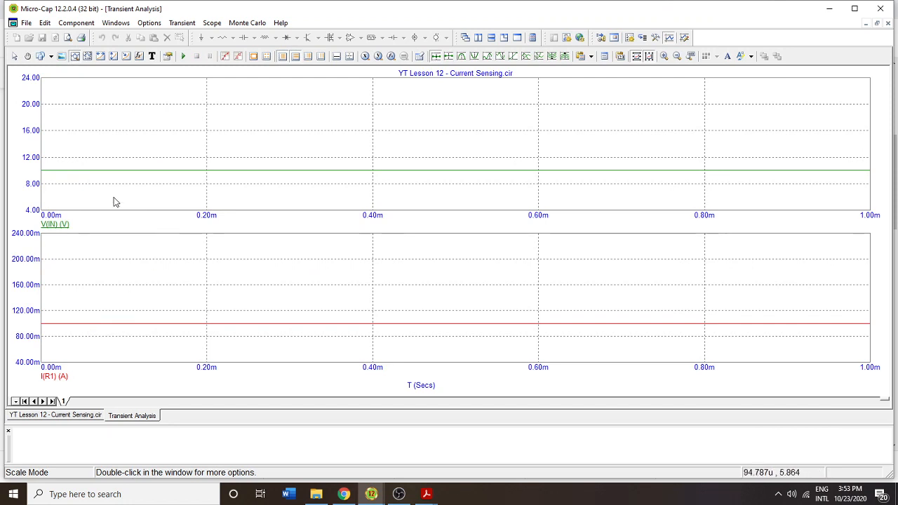
pyautogui.moveTo(87, 174)
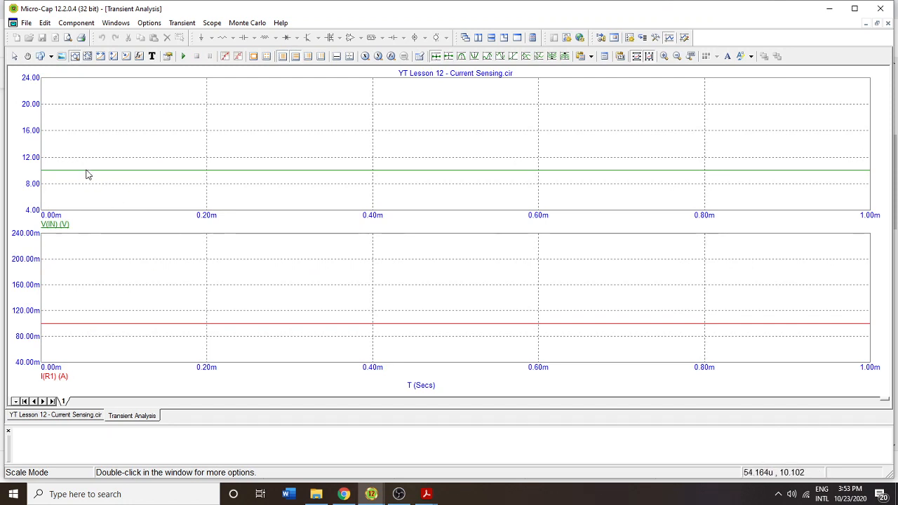
pyautogui.click(889, 23)
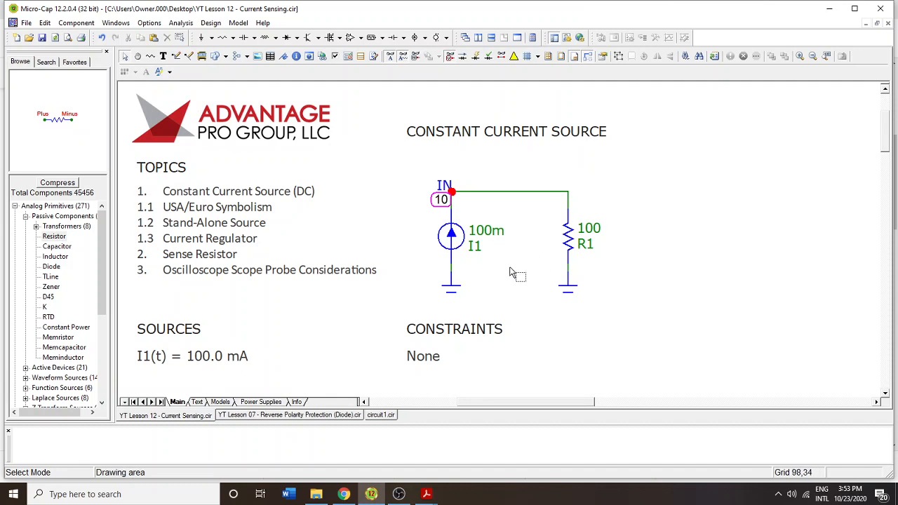
# Cut current source I1 from the circuit and paste it to the right of R1, rotated so its arrow points down.
pyautogui.click(455, 238)
pyautogui.press('Delete')
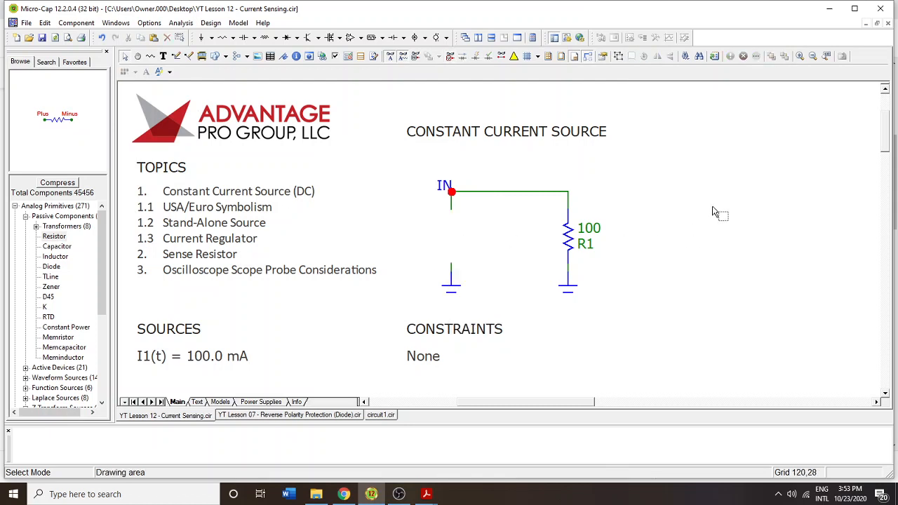
pyautogui.click(710, 212)
pyautogui.hotkey('ctrl', 'v')
pyautogui.click(714, 188)
pyautogui.rightClick(715, 188)
pyautogui.rightClick(714, 188)
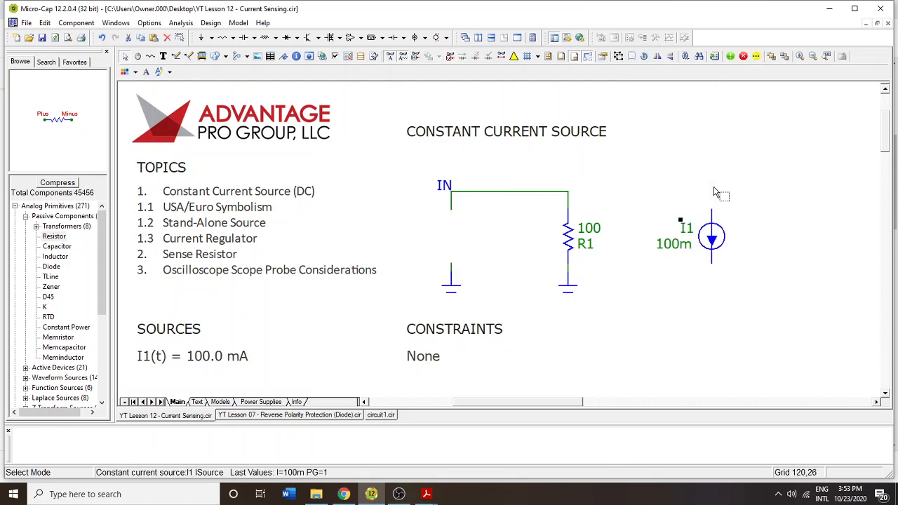
pyautogui.click(737, 152)
# Place a battery with a value of 12 between the IN node and ground, where the current source was.
pyautogui.click(395, 39)
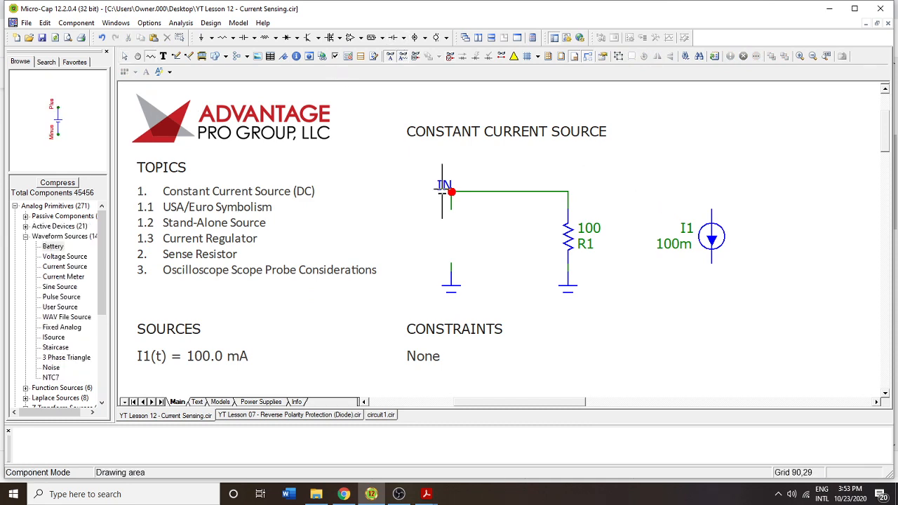
pyautogui.click(451, 236)
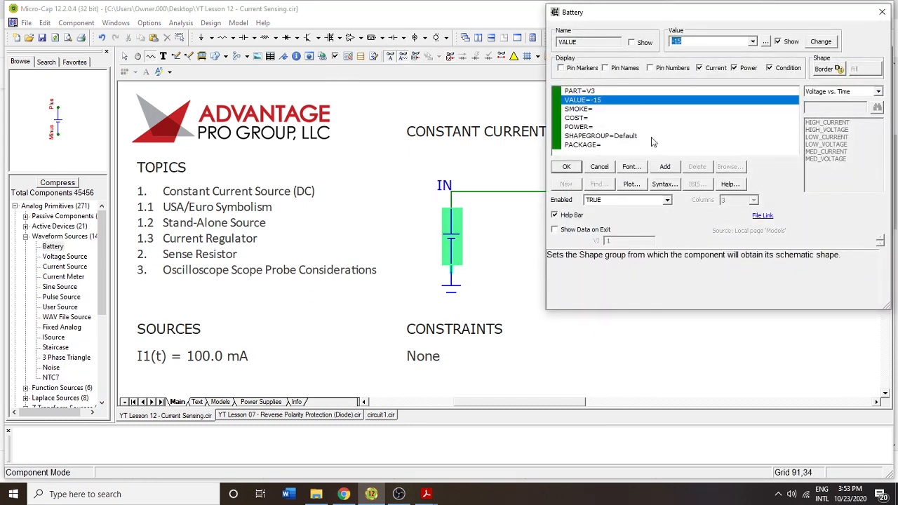
pyautogui.write('12')
pyautogui.click(566, 166)
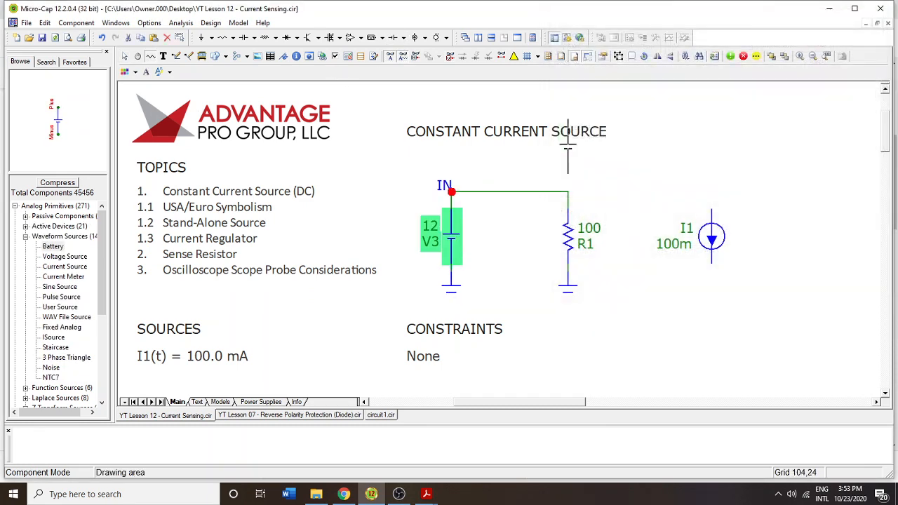
pyautogui.click(545, 201)
# Raise the IN wire, lower R1 with its ground, and insert current source I1 in series above R1, connected to the wire.
pyautogui.moveTo(517, 191); pyautogui.dragTo(522, 167)
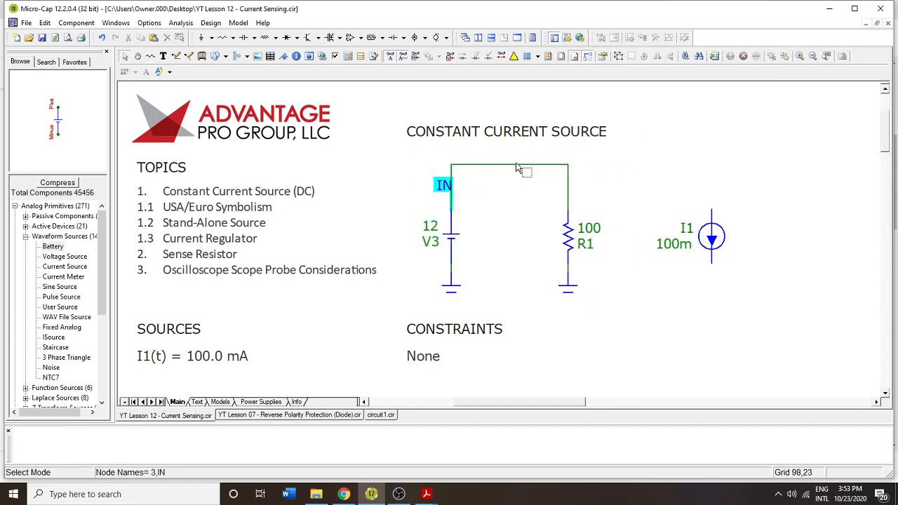
pyautogui.moveTo(713, 239); pyautogui.dragTo(669, 197)
pyautogui.moveTo(598, 302); pyautogui.dragTo(570, 266)
pyautogui.moveTo(667, 191); pyautogui.dragTo(568, 209)
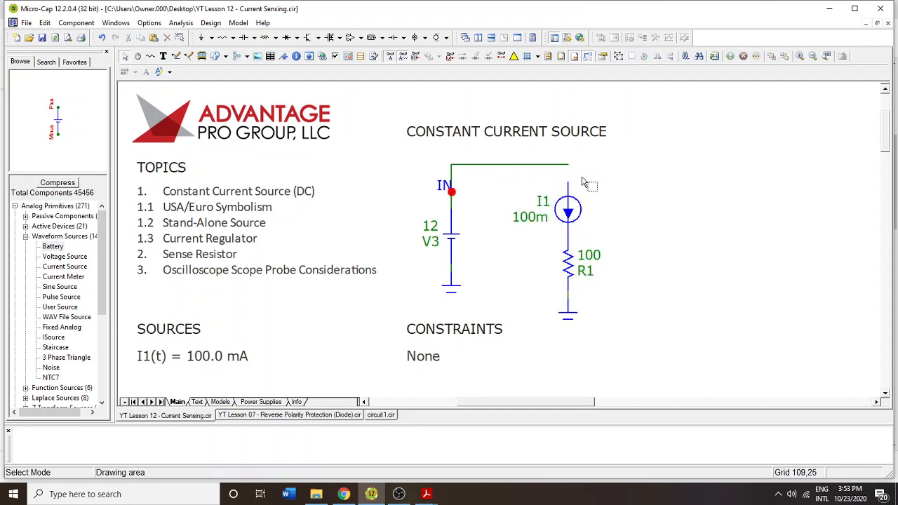
pyautogui.click(529, 170)
pyautogui.moveTo(530, 171); pyautogui.dragTo(511, 161)
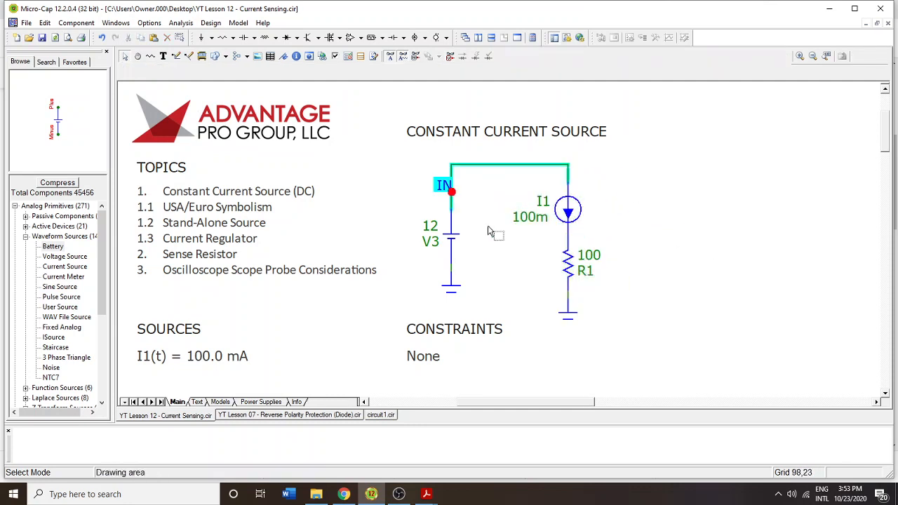
# Shift the series branch of I1, R1 and its ground slightly upward.
pyautogui.click(479, 261)
pyautogui.moveTo(483, 305); pyautogui.dragTo(417, 228)
pyautogui.click(582, 321)
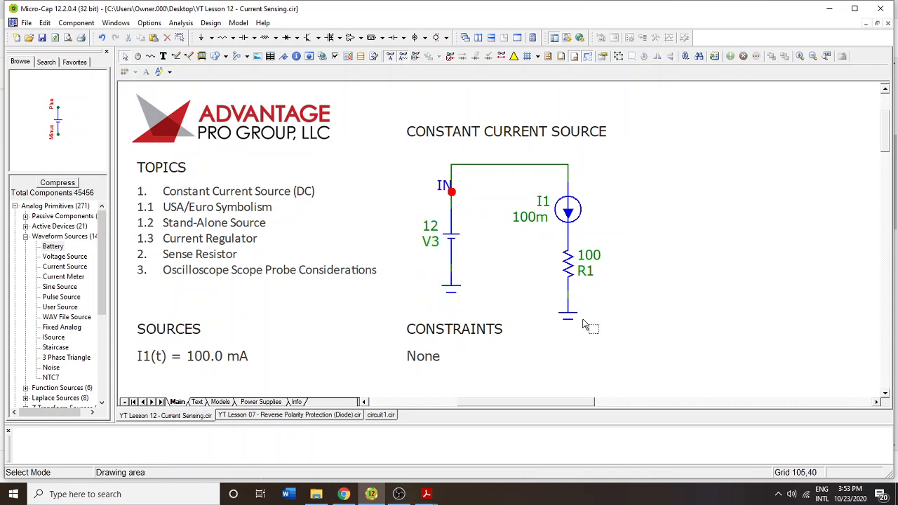
pyautogui.moveTo(644, 328); pyautogui.dragTo(566, 202)
pyautogui.click(660, 219)
# Set current source I1 to 10 and resistor R1 to 20m.
pyautogui.doubleClick(567, 202)
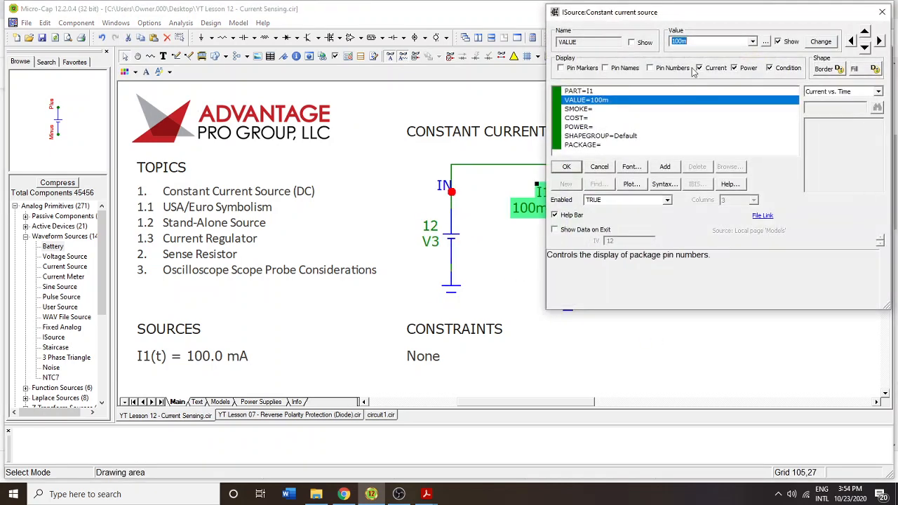
pyautogui.click(577, 170)
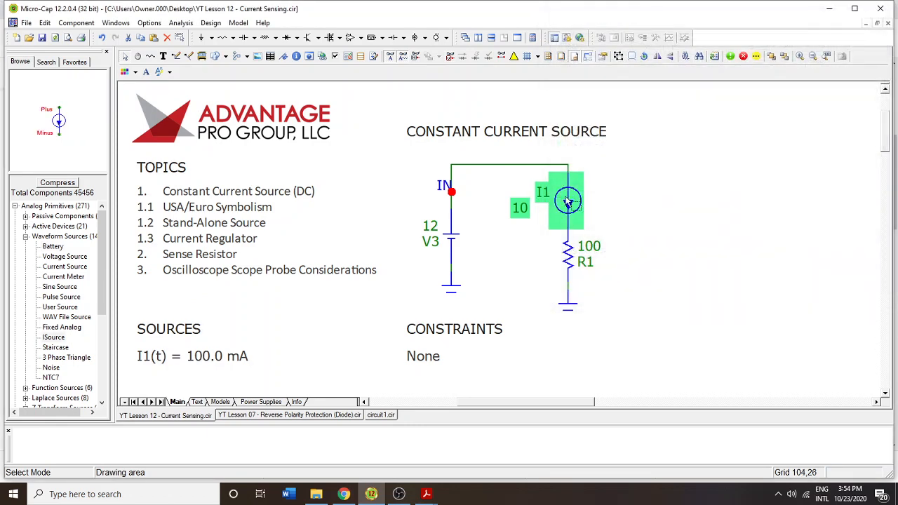
pyautogui.doubleClick(570, 257)
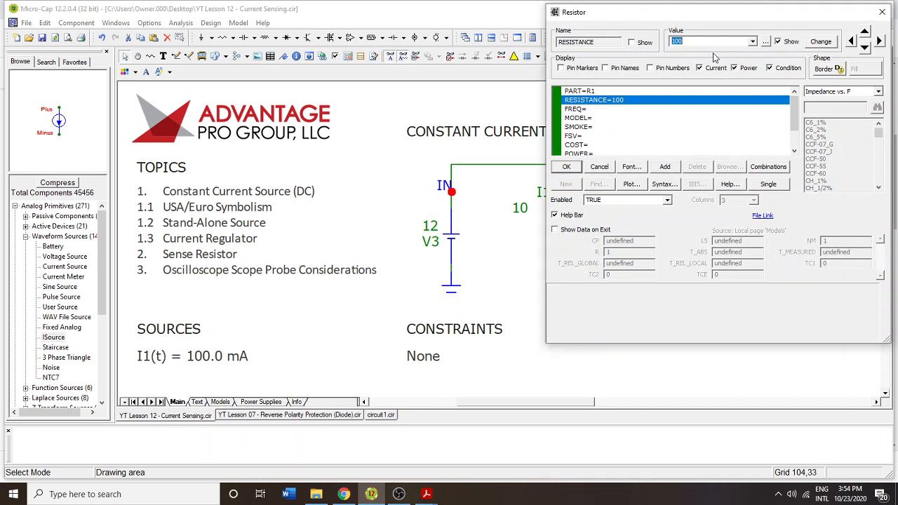
pyautogui.write('20m')
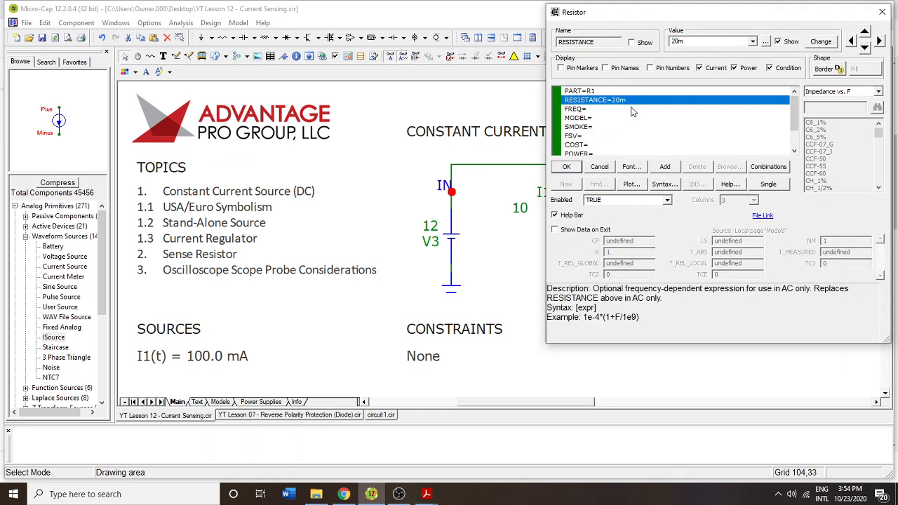
pyautogui.click(566, 166)
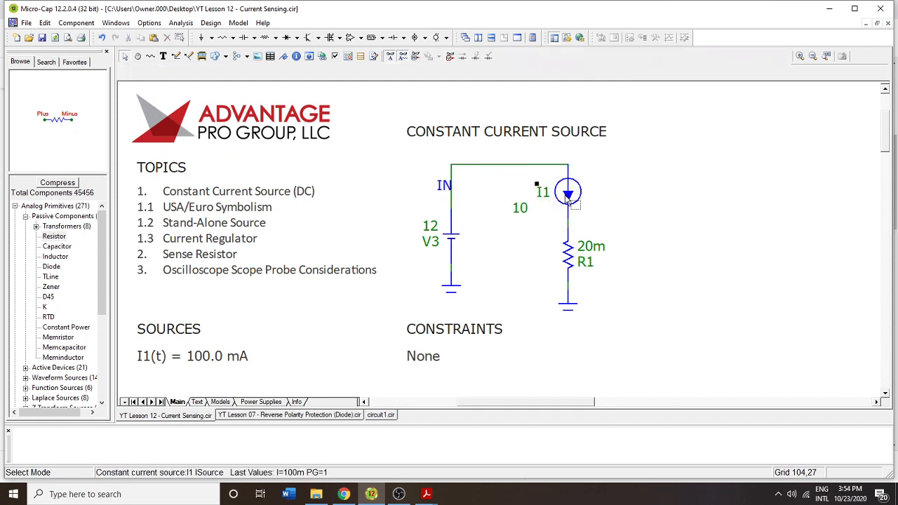
# Move the current source's value label directly beneath its I1 name label.
pyautogui.click(571, 169)
pyautogui.click(594, 166)
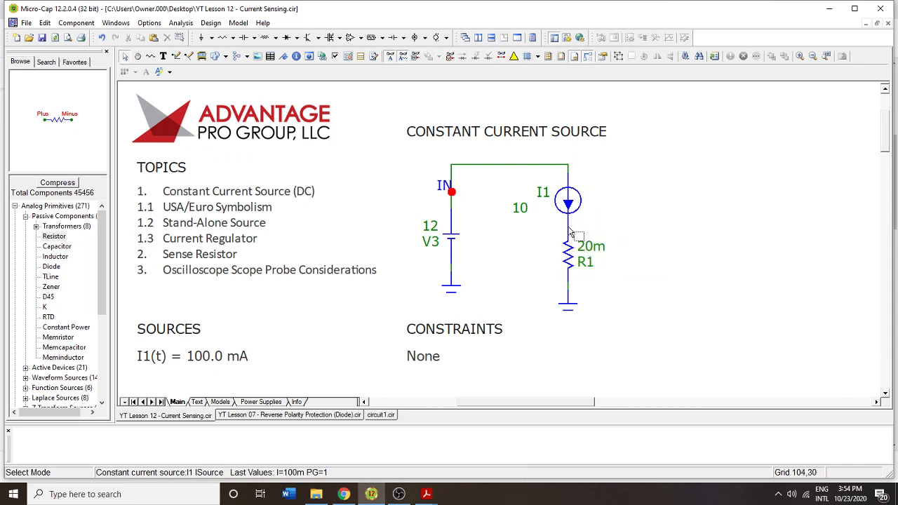
pyautogui.moveTo(520, 209); pyautogui.dragTo(548, 212)
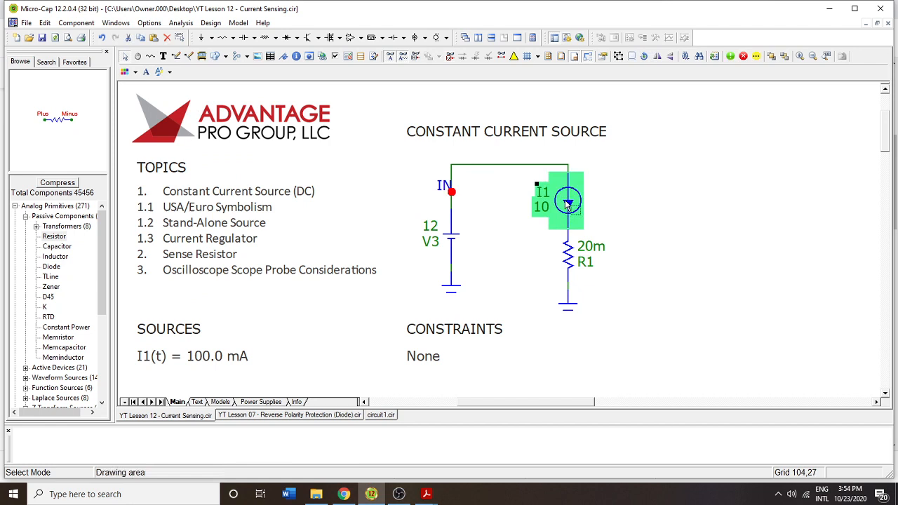
pyautogui.click(652, 199)
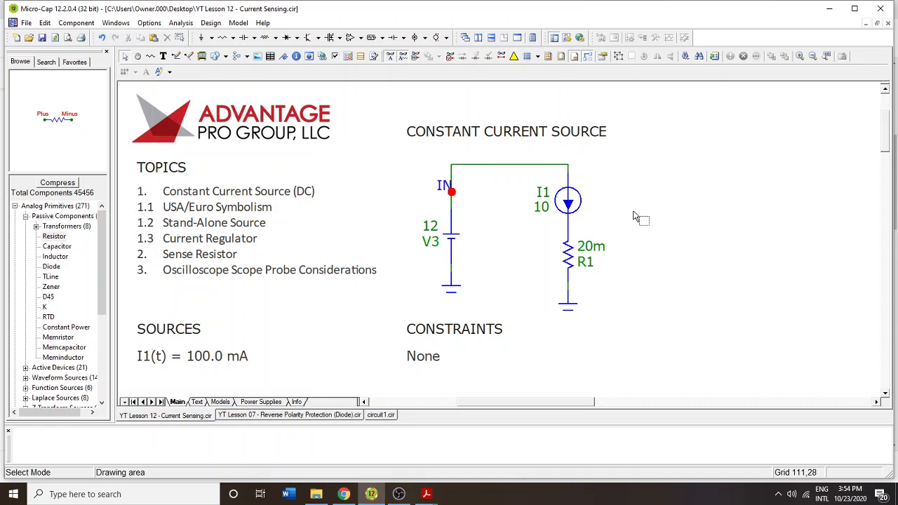
# Move the battery's ground symbol down and R1's ground symbol up so both sit at the same height.
pyautogui.click(573, 213)
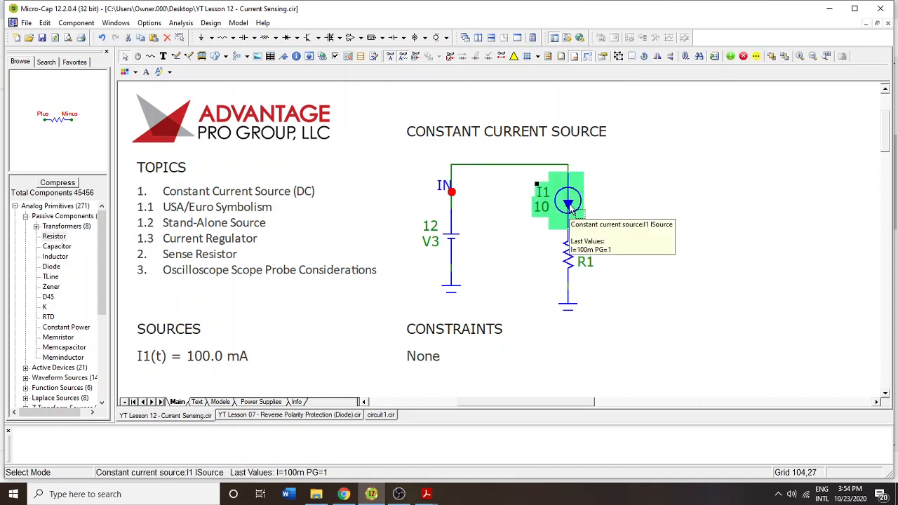
pyautogui.click(454, 290)
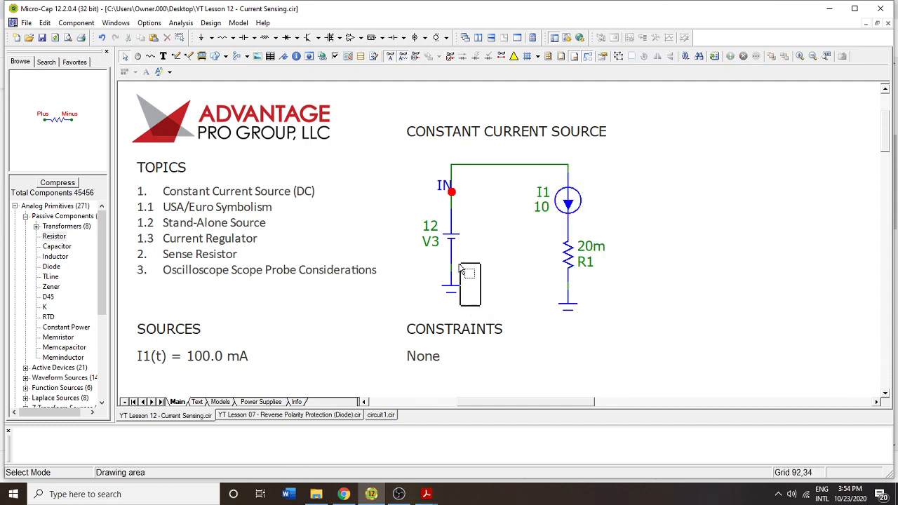
pyautogui.click(567, 314)
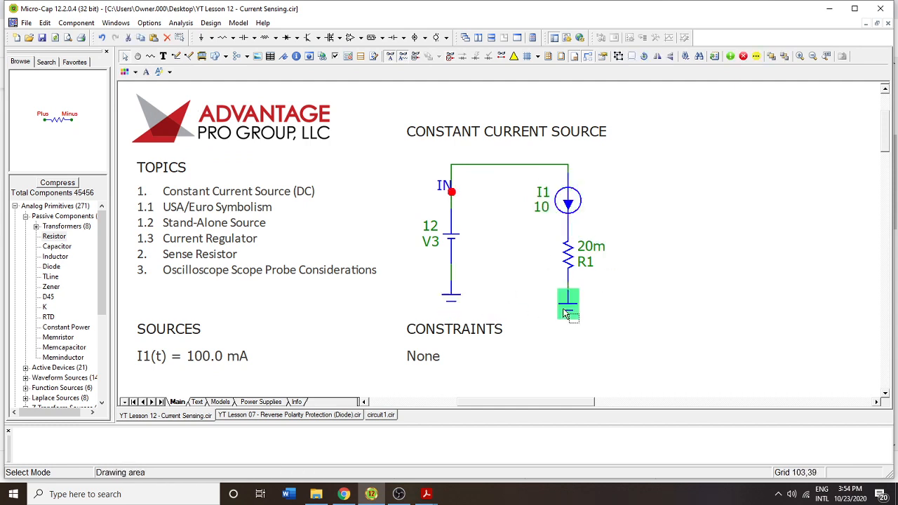
pyautogui.click(660, 306)
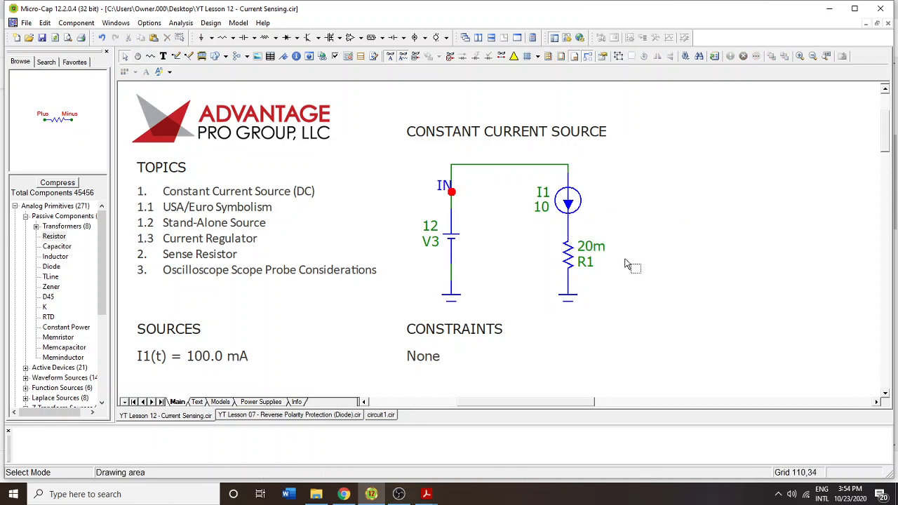
pyautogui.click(565, 248)
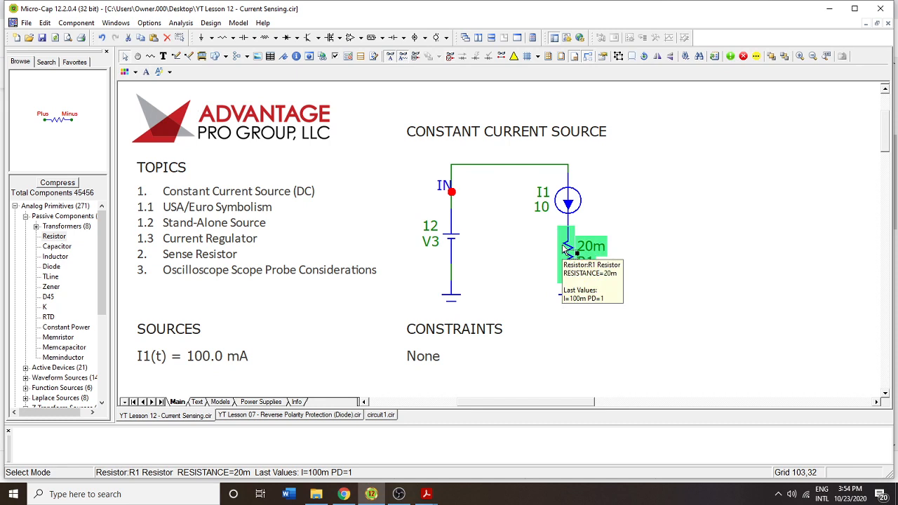
pyautogui.click(627, 320)
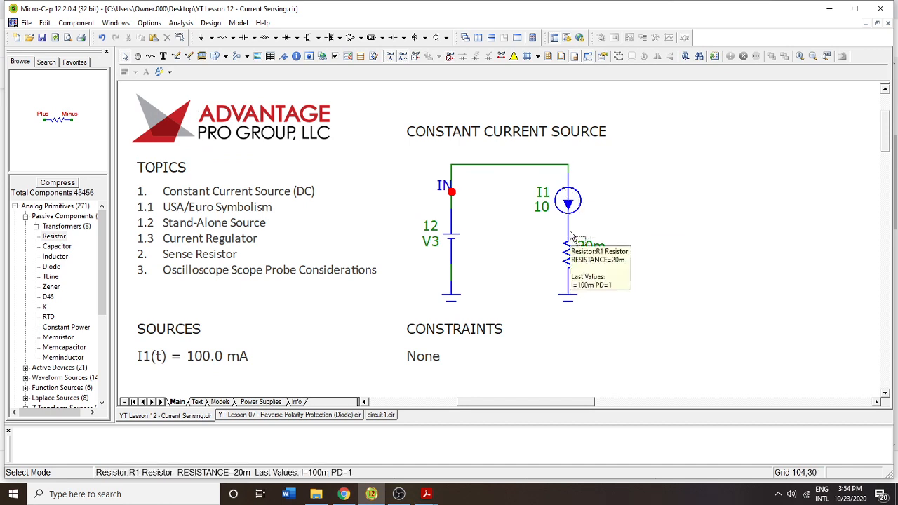
pyautogui.moveTo(575, 254)
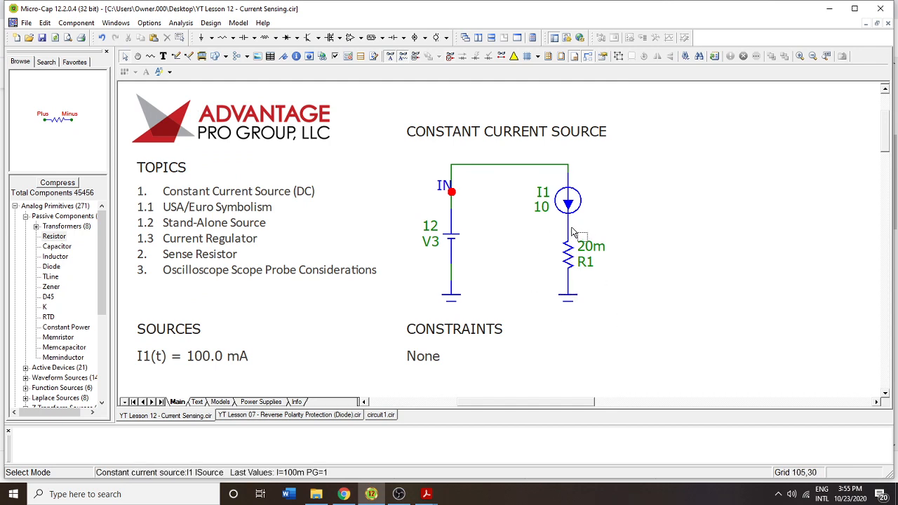
# Draw a short horizontal wire extending right from the node between I1 and R1.
pyautogui.moveTo(567, 234)
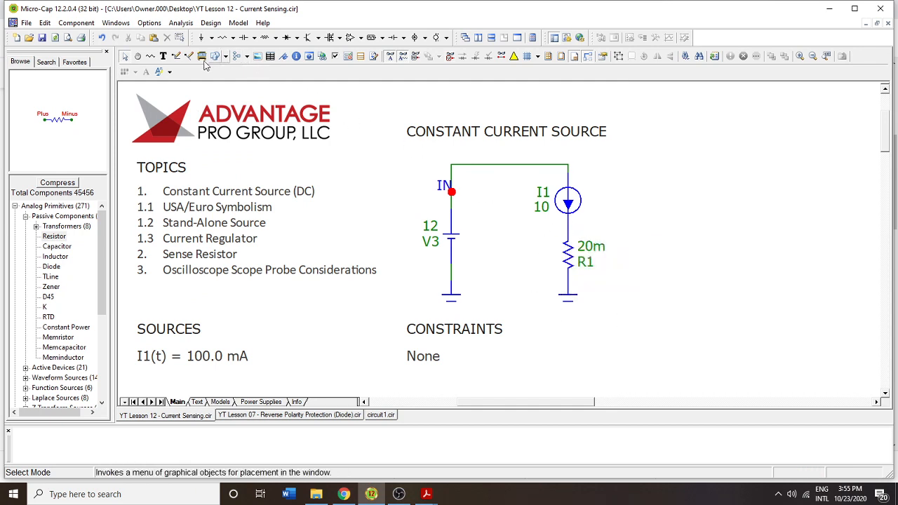
pyautogui.click(177, 57)
pyautogui.moveTo(568, 229); pyautogui.dragTo(621, 233)
pyautogui.press('Escape')
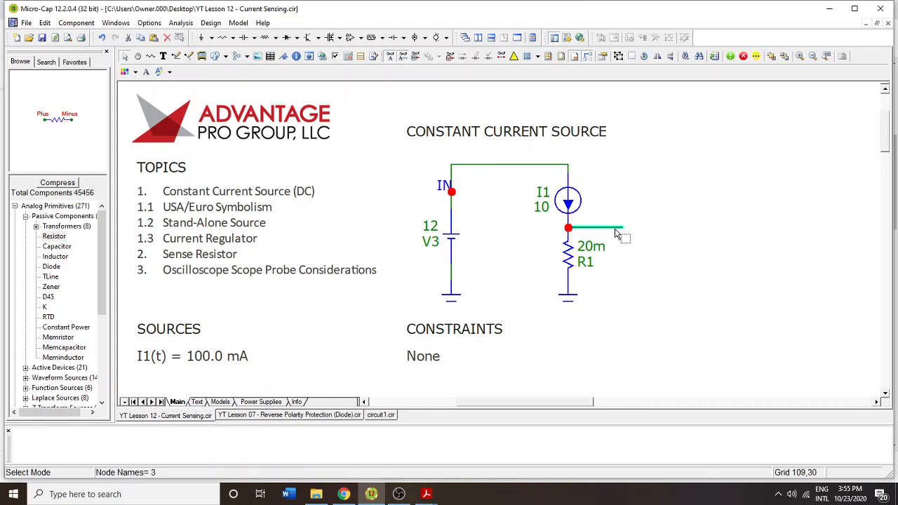
# Name the short wire at the I1–R1 node OUT and move the IN label up to the corner of the supply wire.
pyautogui.doubleClick(612, 228)
pyautogui.write('OUT')
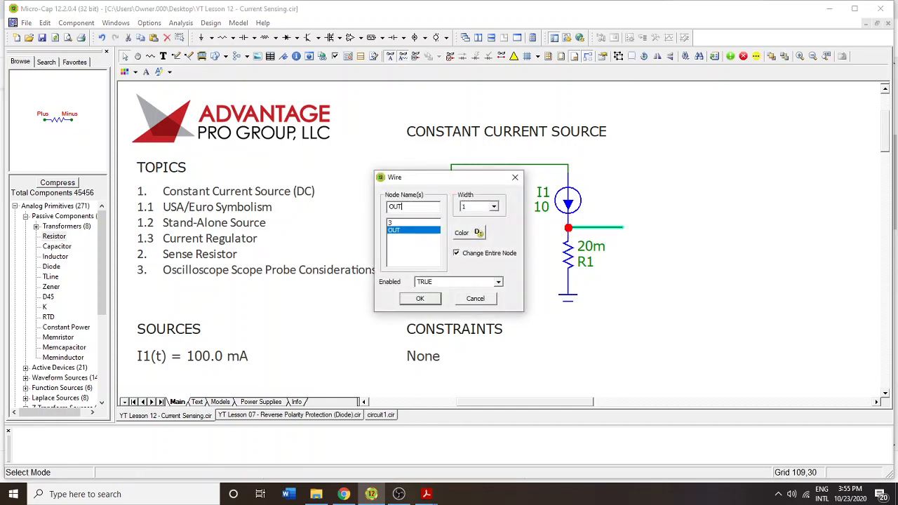
pyautogui.click(430, 302)
pyautogui.click(633, 231)
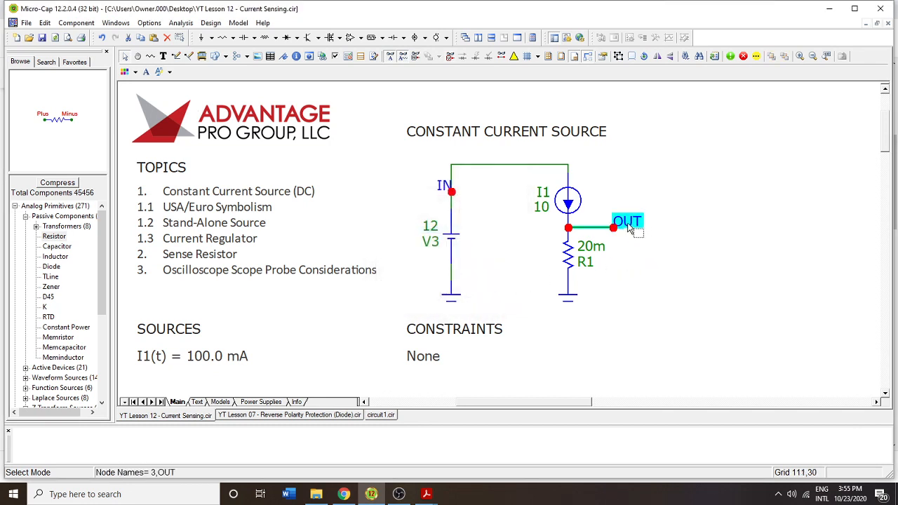
pyautogui.click(635, 246)
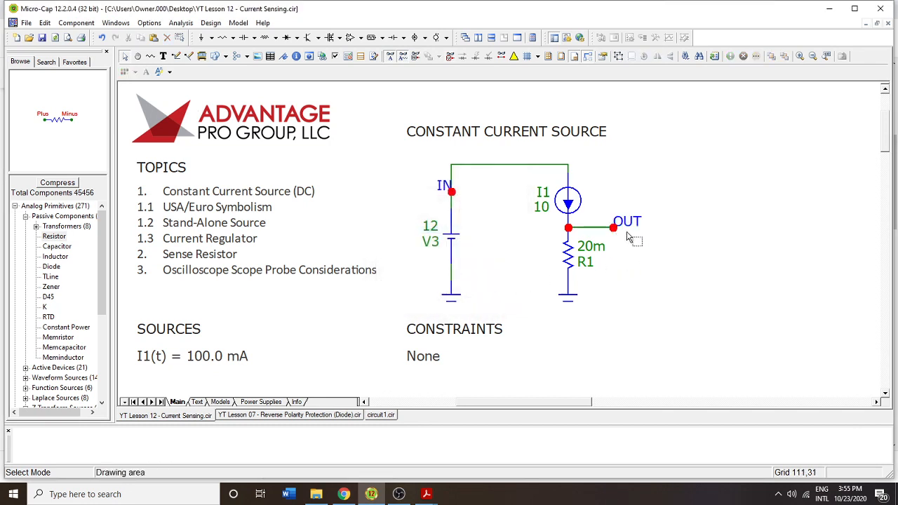
pyautogui.click(627, 229)
pyautogui.click(621, 282)
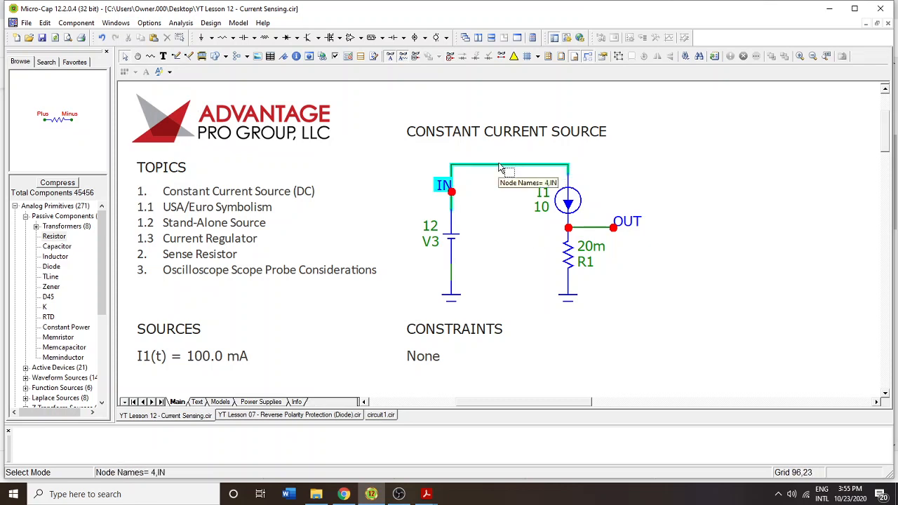
pyautogui.moveTo(446, 186); pyautogui.dragTo(442, 159)
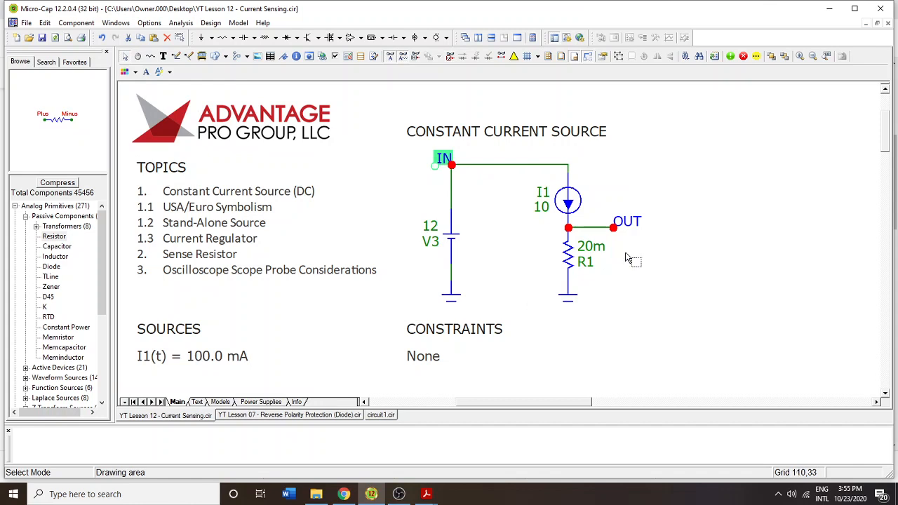
# Run a transient analysis, then return to the schematic and check the voltages at the IN and OUT nodes.
pyautogui.moveTo(573, 253)
pyautogui.click(180, 22)
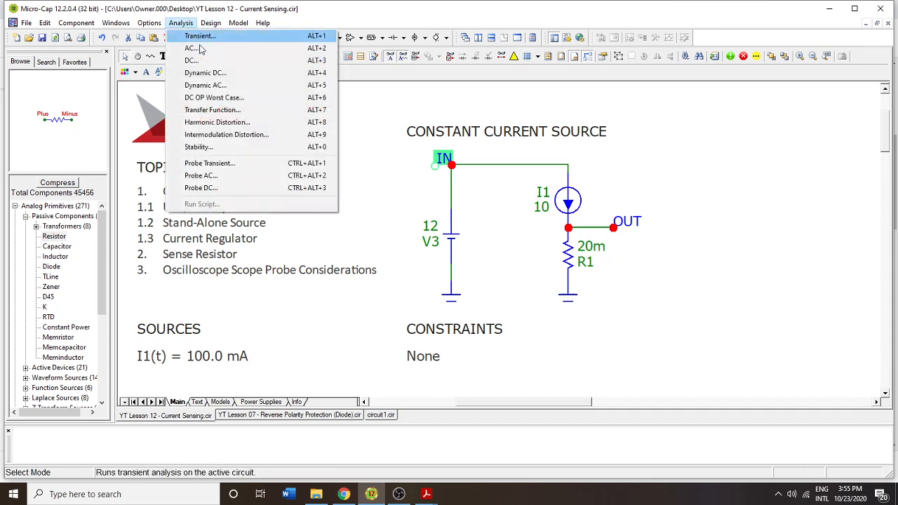
pyautogui.click(200, 35)
pyautogui.click(302, 184)
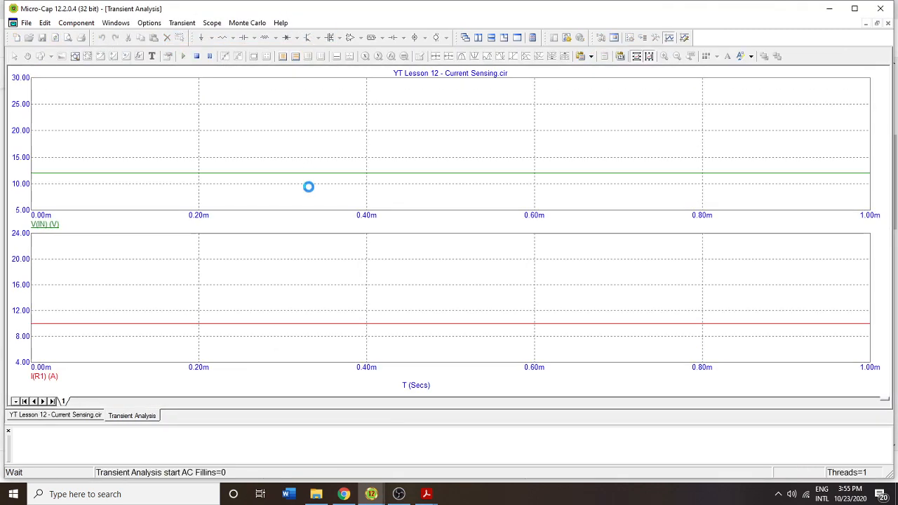
pyautogui.click(889, 24)
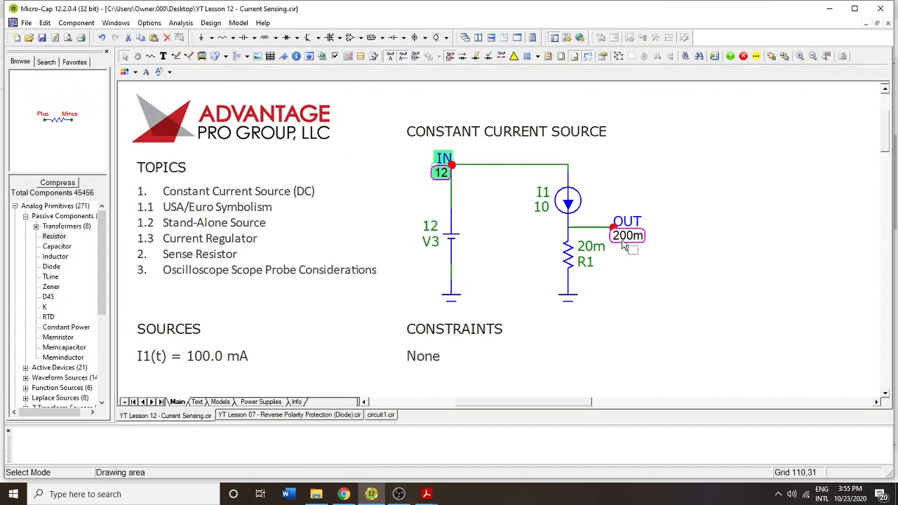
# Place an LF155 op-amp to the right of the circuit with its plus input level with the OUT wire.
pyautogui.click(349, 37)
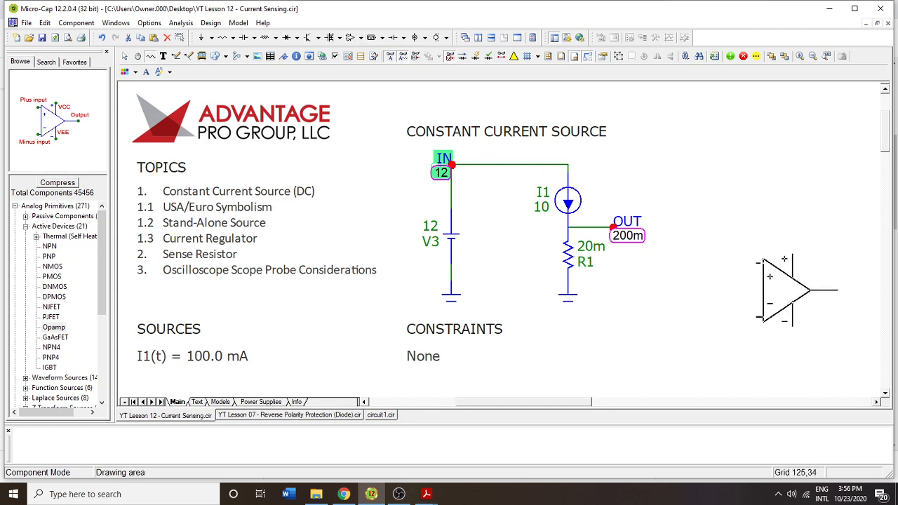
pyautogui.click(730, 232)
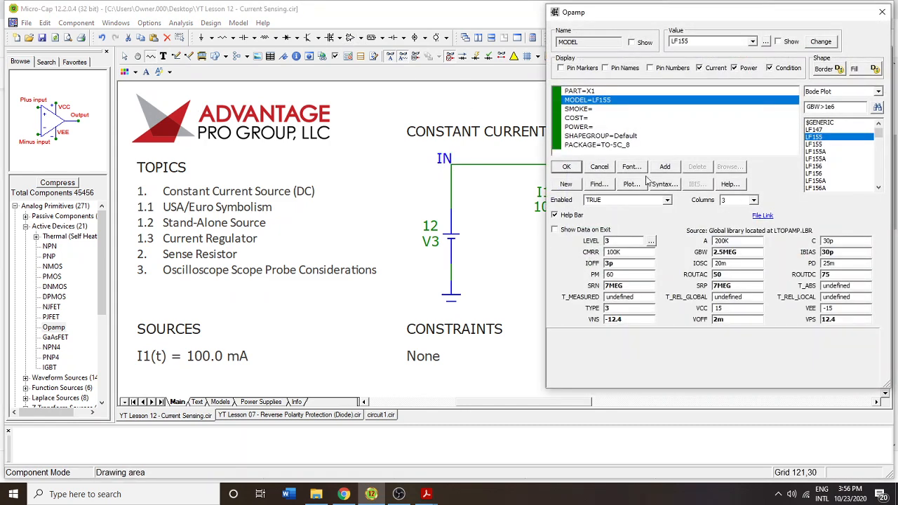
pyautogui.click(567, 167)
pyautogui.hotkey('ctrl', 'e')
pyautogui.click(679, 320)
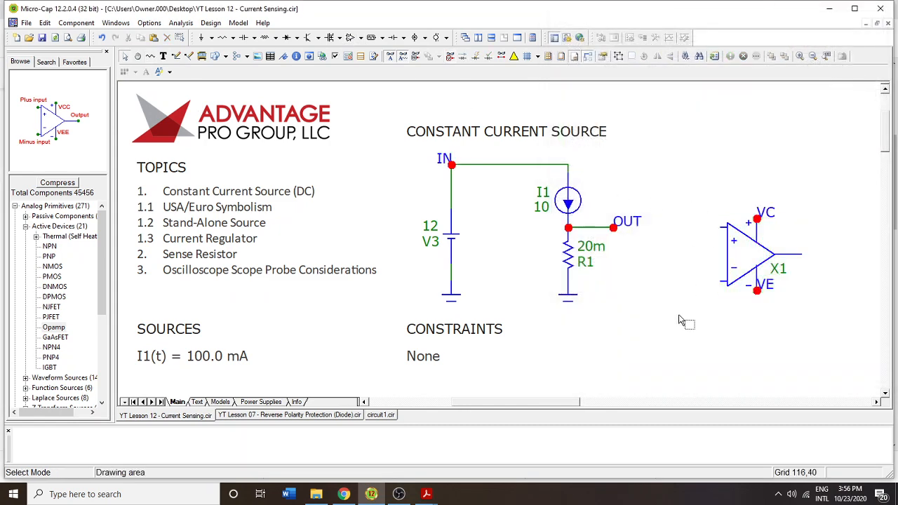
# Place a 150m battery below and left of the op-amp and attach a copied ground symbol beneath it.
pyautogui.click(393, 38)
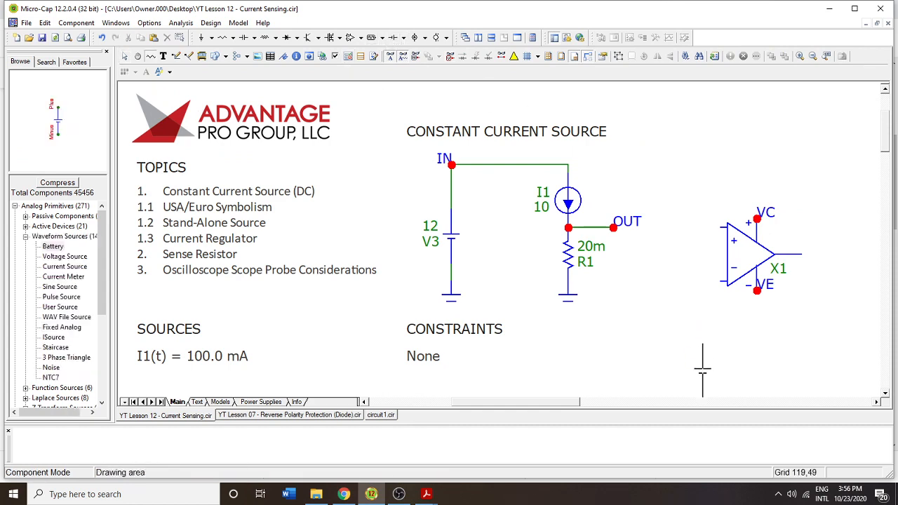
pyautogui.click(667, 324)
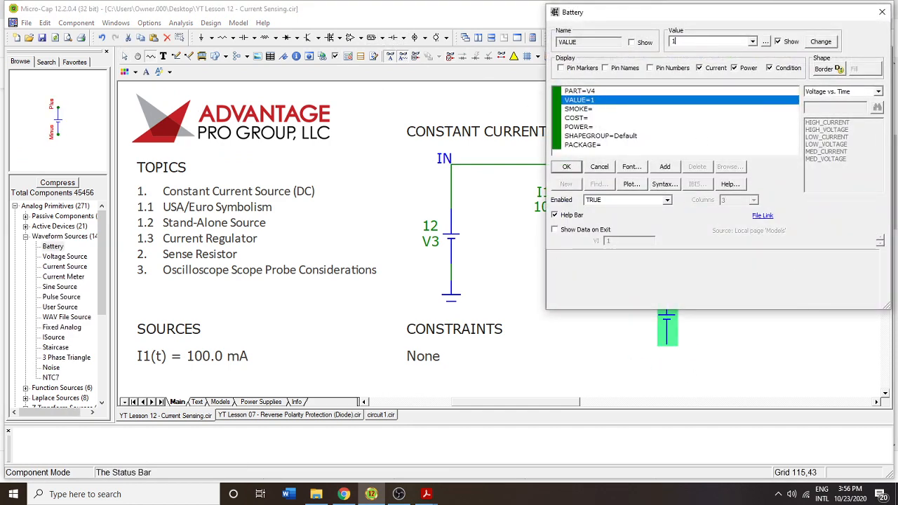
pyautogui.write('50m')
pyautogui.press('Return')
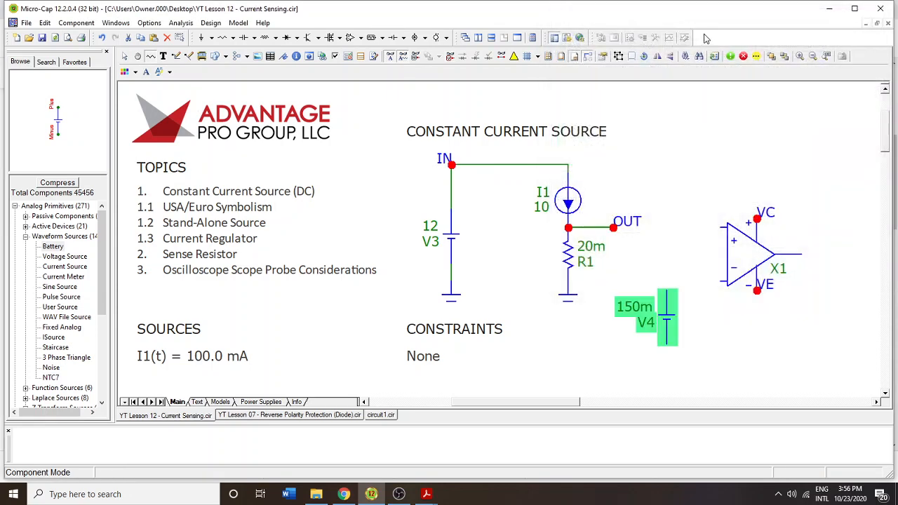
pyautogui.hotkey('ctrl', 'e')
pyautogui.moveTo(574, 300); pyautogui.dragTo(671, 363)
# Wire OUT to the op-amp's plus input and the 150m battery to its minus input, and extend the output wire.
pyautogui.click(176, 57)
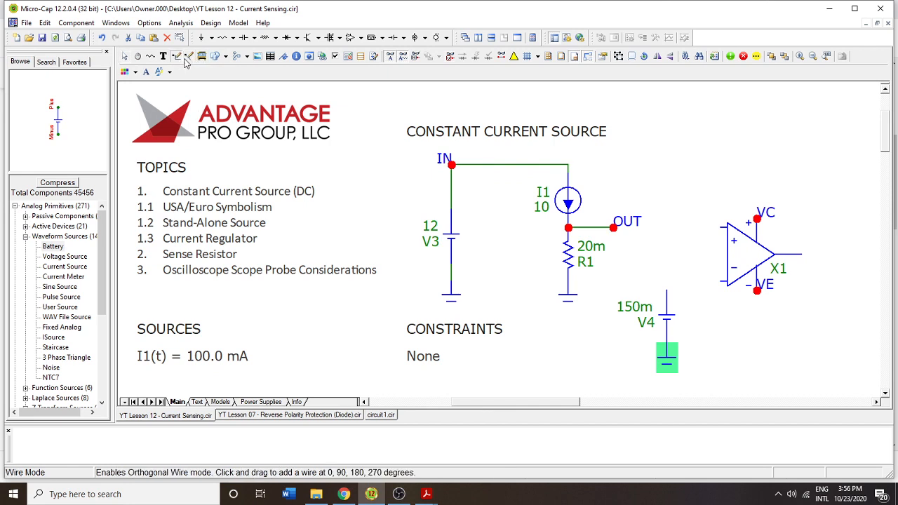
pyautogui.moveTo(614, 228)
pyautogui.mouseDown()
pyautogui.moveTo(649, 240)
pyautogui.moveTo(731, 236)
pyautogui.moveTo(728, 229)
pyautogui.mouseUp()
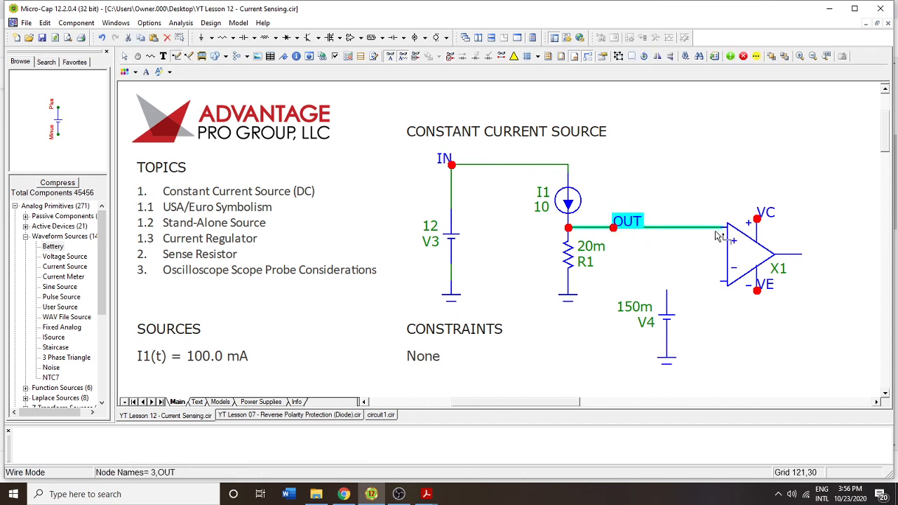
pyautogui.moveTo(667, 272); pyautogui.dragTo(727, 281)
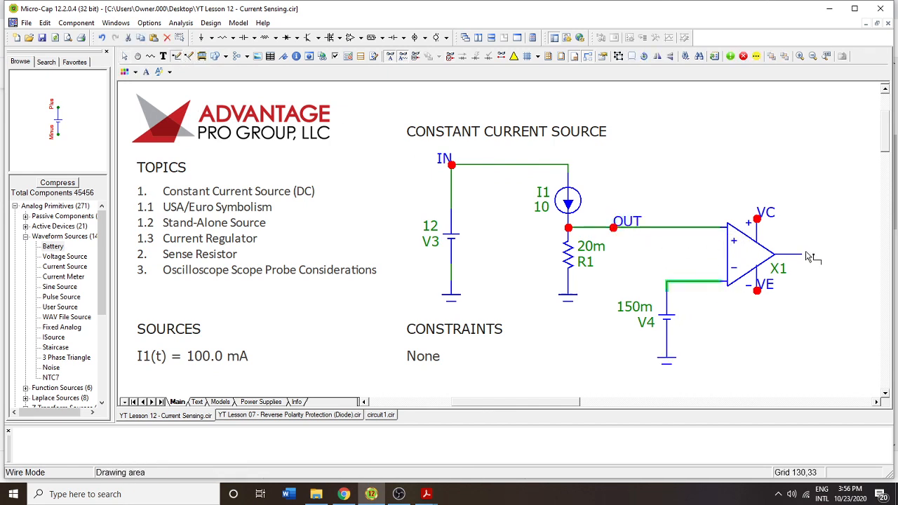
pyautogui.moveTo(802, 254); pyautogui.dragTo(844, 259)
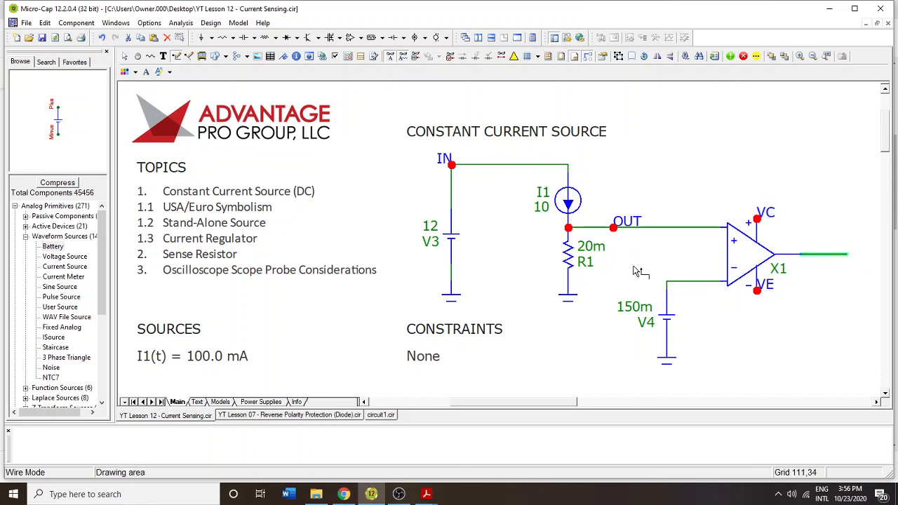
pyautogui.hotkey('ctrl', 'e')
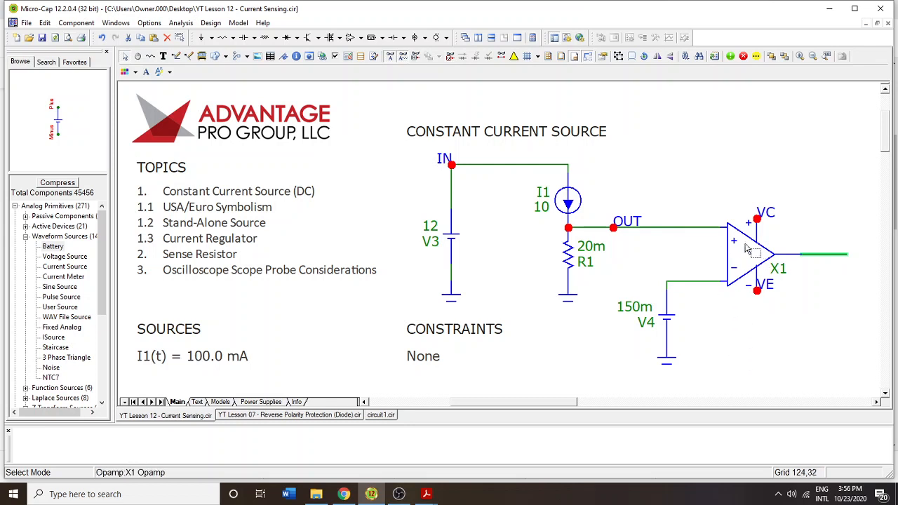
# Duplicate the op-amp and the 150m battery above the originals and set the copied battery to 250m.
pyautogui.moveTo(744, 258); pyautogui.dragTo(746, 154)
pyautogui.moveTo(672, 321); pyautogui.dragTo(691, 177)
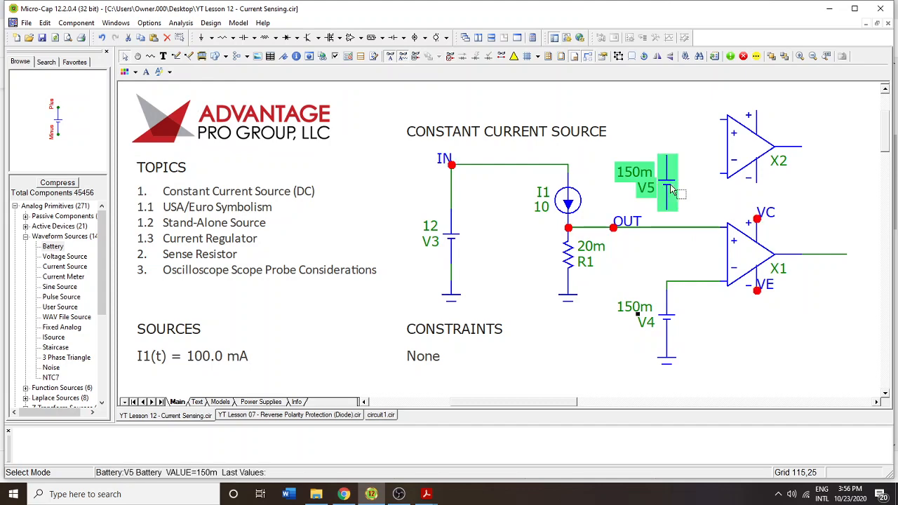
pyautogui.doubleClick(691, 177)
pyautogui.write('250m')
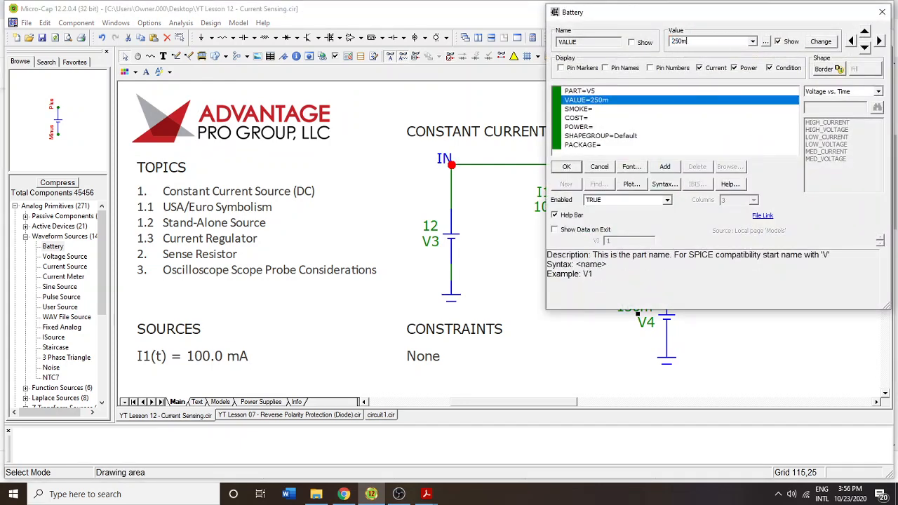
pyautogui.click(566, 166)
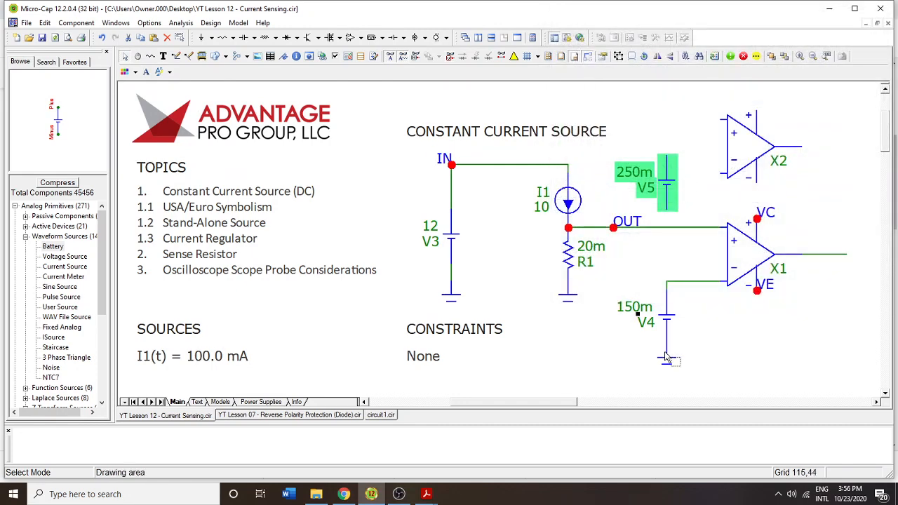
# Copy a ground symbol beneath the 250m battery and shift the battery up so its ground clears the OUT wire.
pyautogui.moveTo(667, 358); pyautogui.dragTo(666, 224)
pyautogui.click(704, 181)
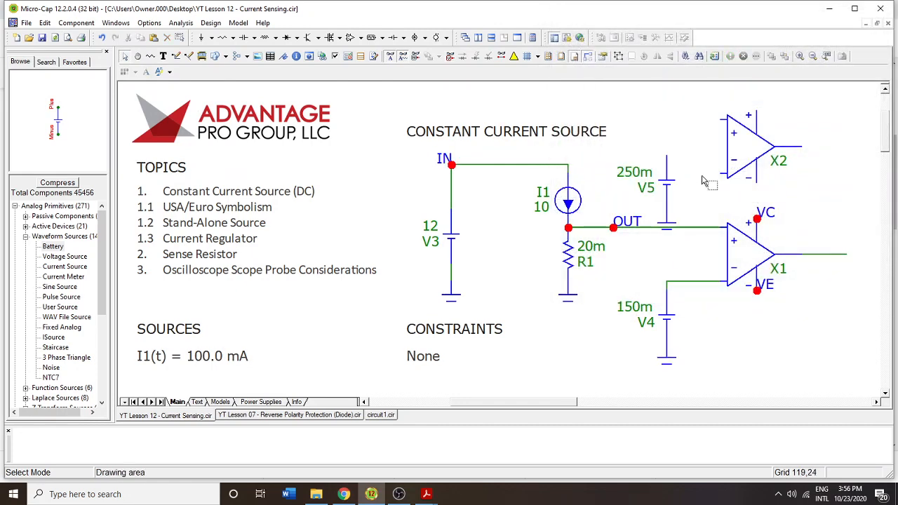
pyautogui.moveTo(669, 189); pyautogui.dragTo(669, 180)
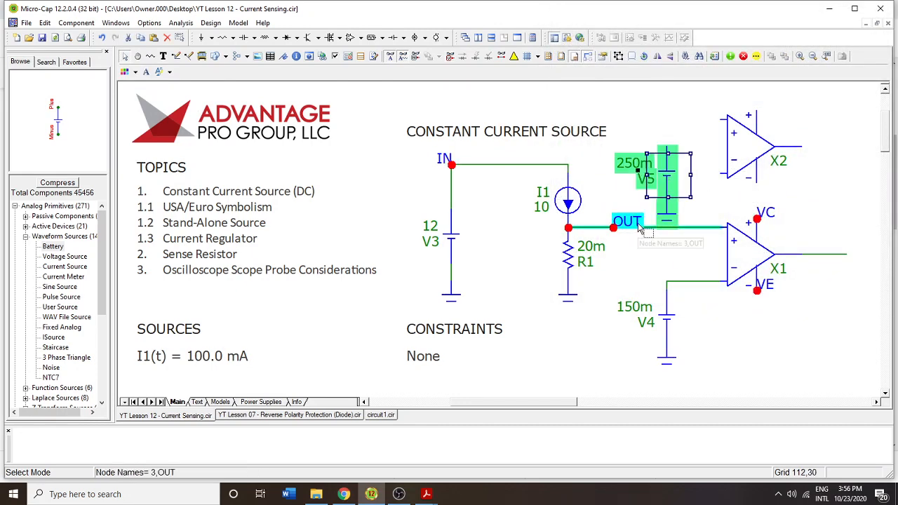
# Wire the OUT node to the upper op-amp's plus input and the 250m battery to its minus input.
pyautogui.hotkey('ctrl', 'w')
pyautogui.moveTo(702, 227)
pyautogui.mouseDown()
pyautogui.moveTo(716, 125)
pyautogui.moveTo(726, 120)
pyautogui.mouseUp()
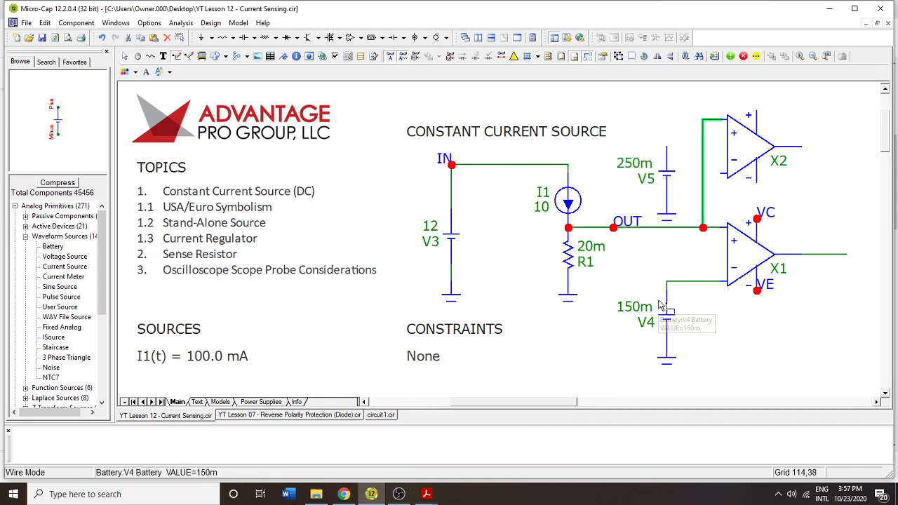
pyautogui.moveTo(726, 173); pyautogui.dragTo(691, 149)
pyautogui.hotkey('ctrl', 'z')
pyautogui.hotkey('ctrl', 'z')
pyautogui.press('space')
pyautogui.click(848, 181)
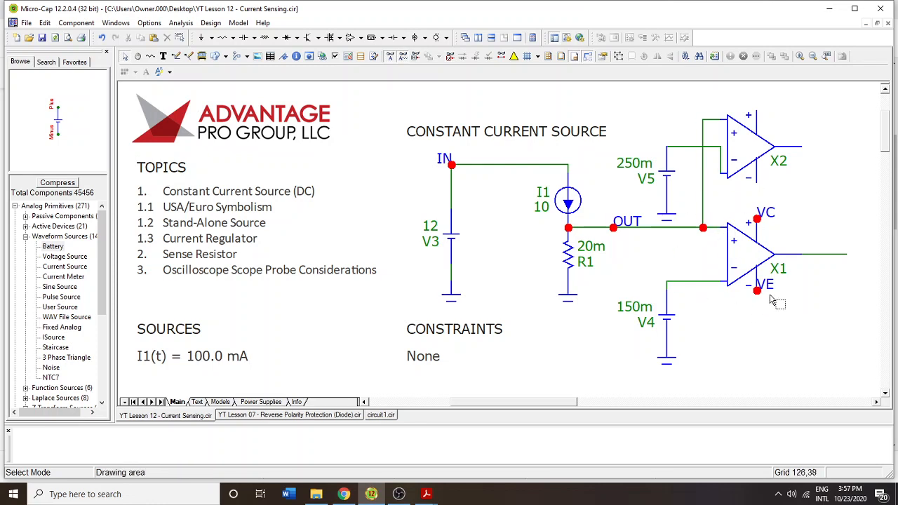
# Delete both op-amp comparators with their batteries and wiring, along with the OUT wire and its label.
pyautogui.moveTo(826, 376); pyautogui.dragTo(660, 120)
pyautogui.press('Delete')
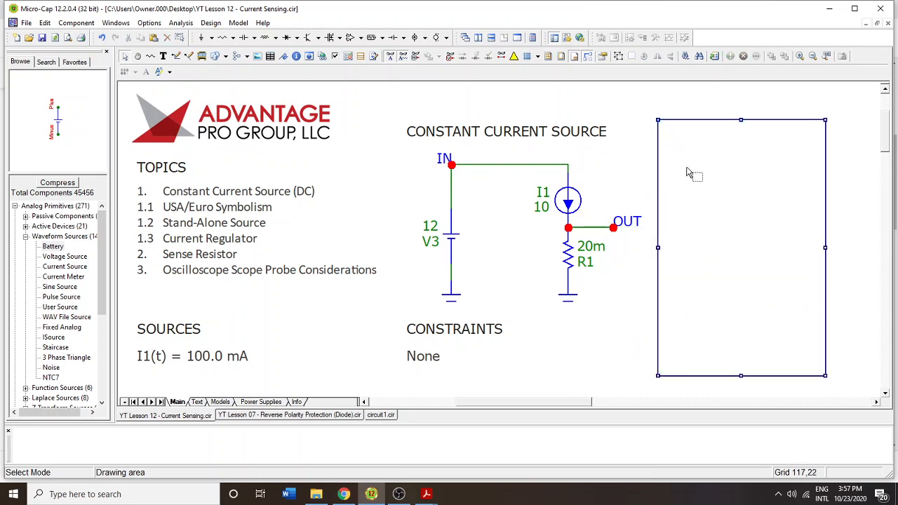
pyautogui.click(604, 228)
pyautogui.press('Delete')
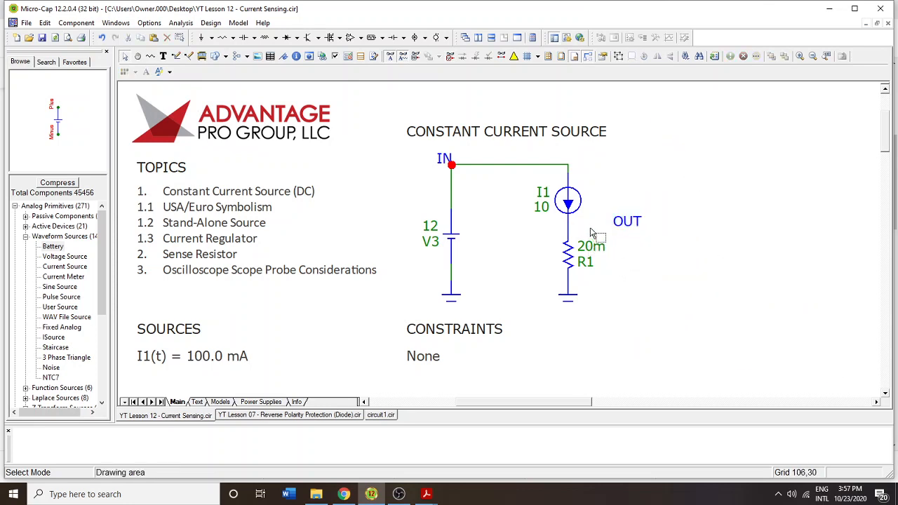
pyautogui.click(627, 226)
pyautogui.press('Delete')
# Change the shape group of current source I1 to Euro.
pyautogui.doubleClick(568, 201)
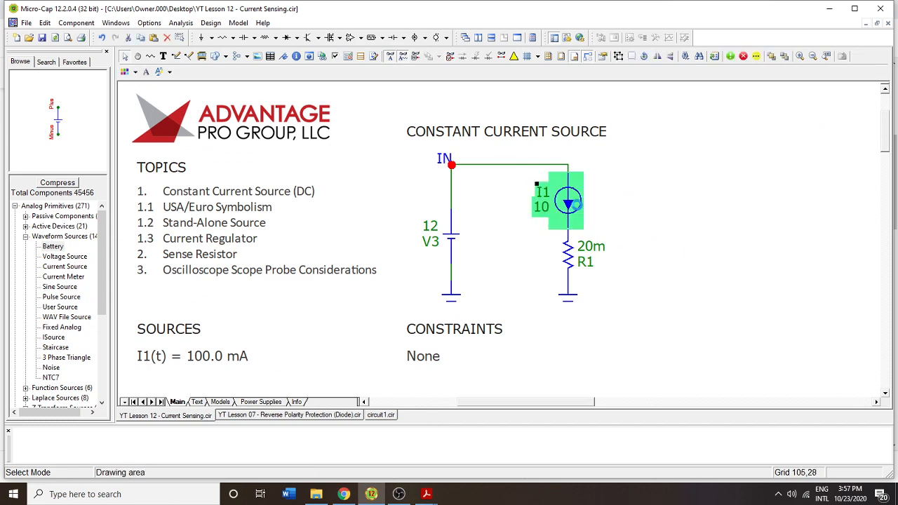
pyautogui.click(599, 137)
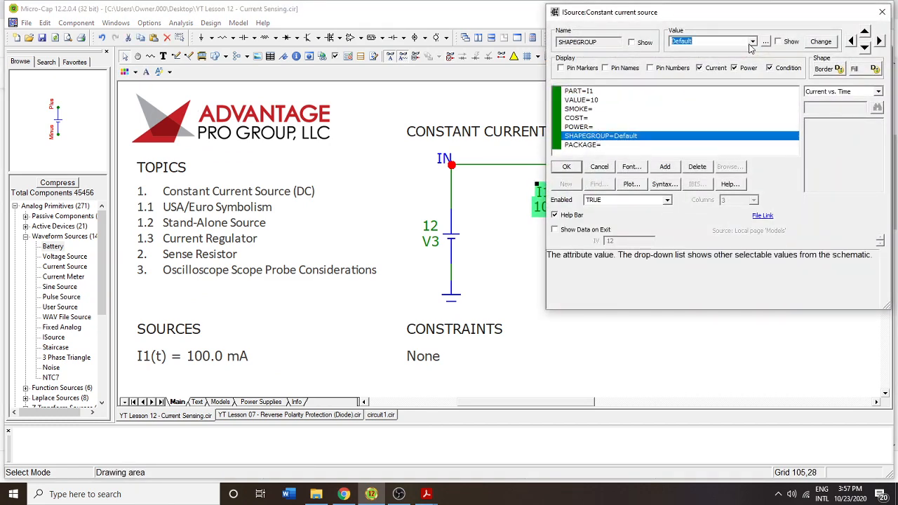
pyautogui.click(752, 42)
pyautogui.click(695, 60)
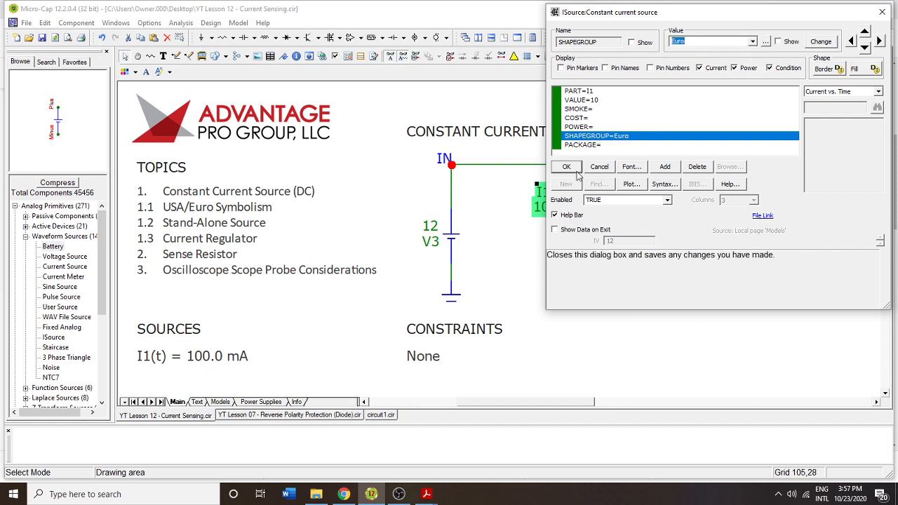
pyautogui.click(566, 166)
pyautogui.click(666, 200)
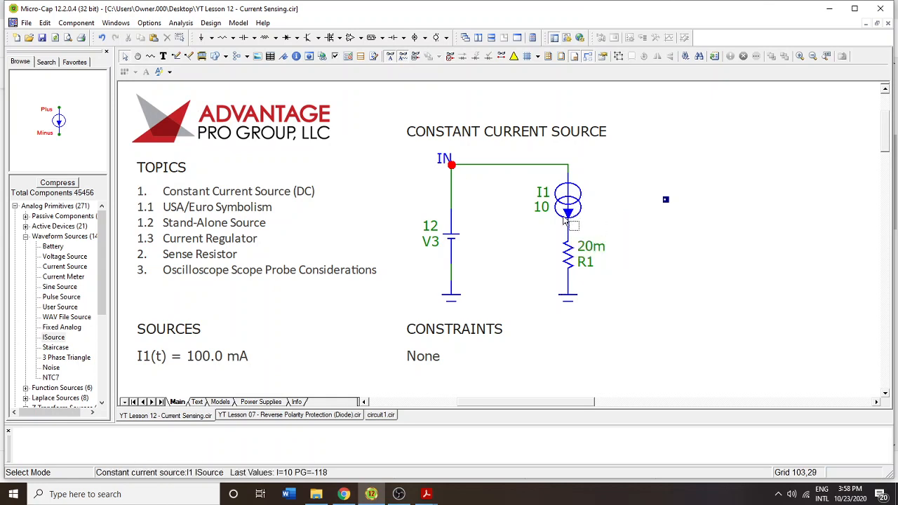
# Change the shape group of resistor R1 to the rectangular Euro symbol.
pyautogui.moveTo(564, 203)
pyautogui.doubleClick(568, 257)
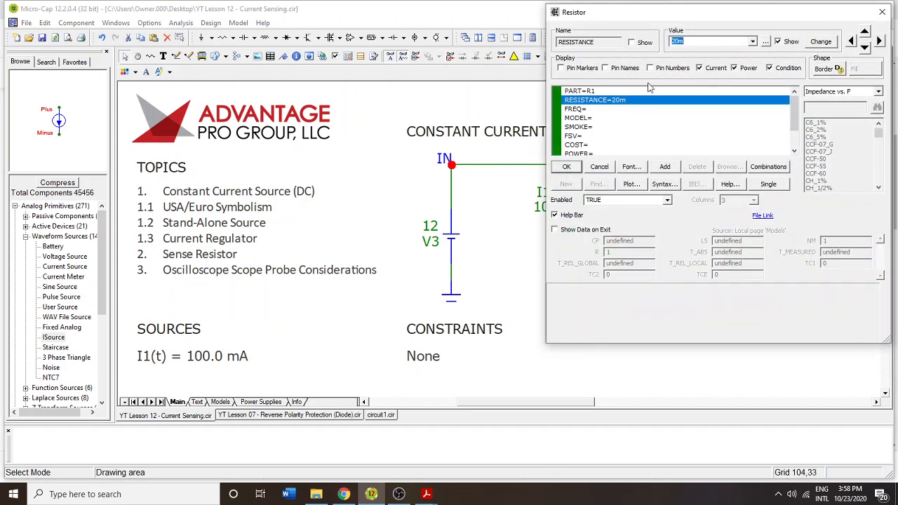
pyautogui.scroll(-1, 667, 122)
pyautogui.click(600, 135)
pyautogui.click(753, 41)
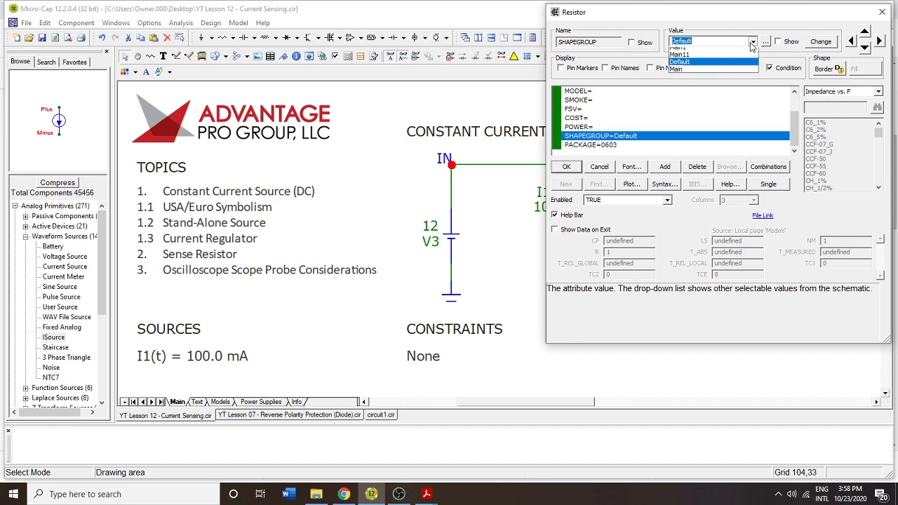
pyautogui.click(730, 62)
pyautogui.click(566, 166)
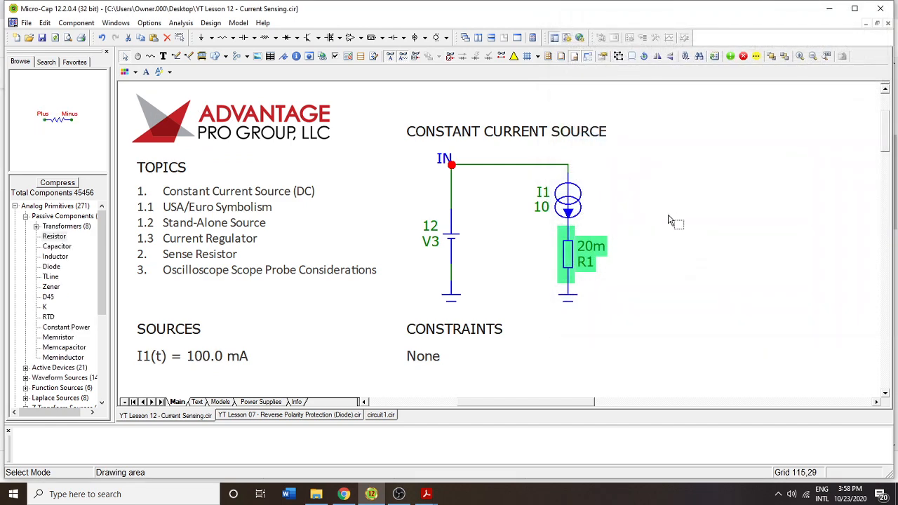
pyautogui.click(668, 221)
# Change the shape group of the 12 V battery V3 to Euro.
pyautogui.doubleClick(451, 238)
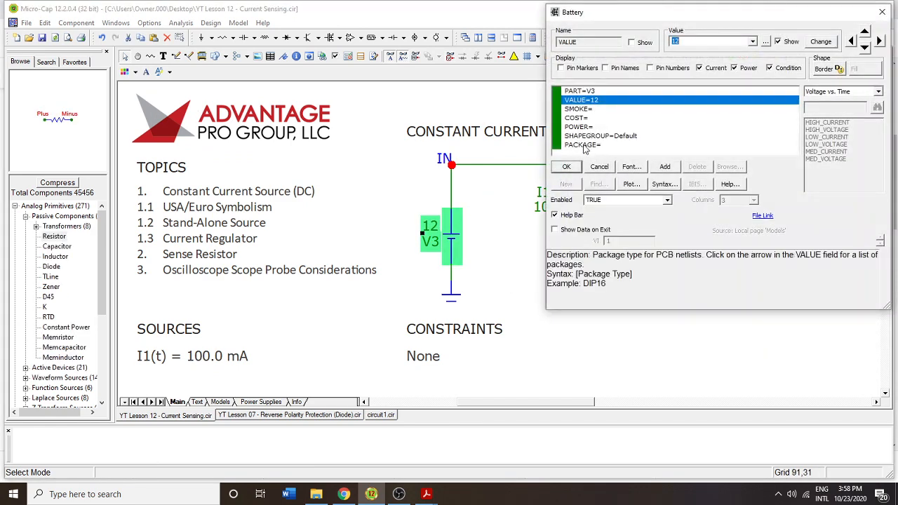
pyautogui.click(590, 136)
pyautogui.click(752, 41)
pyautogui.click(679, 62)
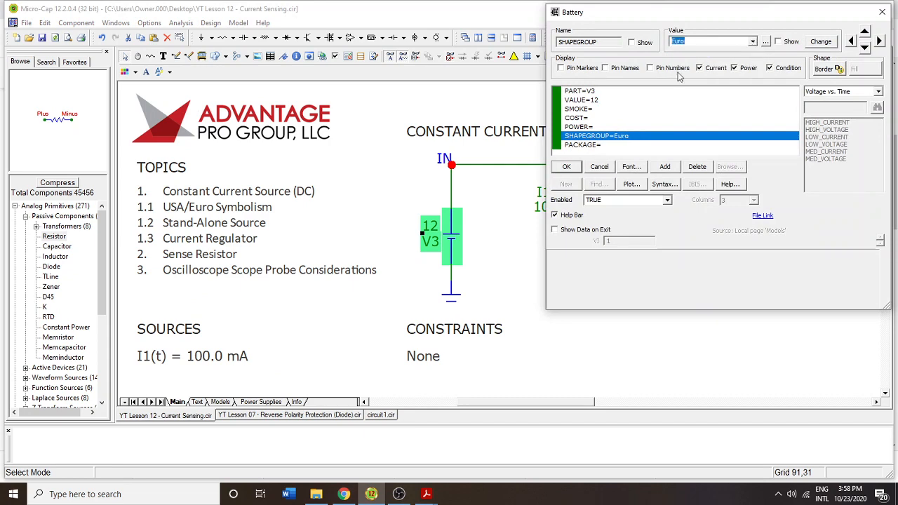
pyautogui.click(567, 166)
pyautogui.click(520, 288)
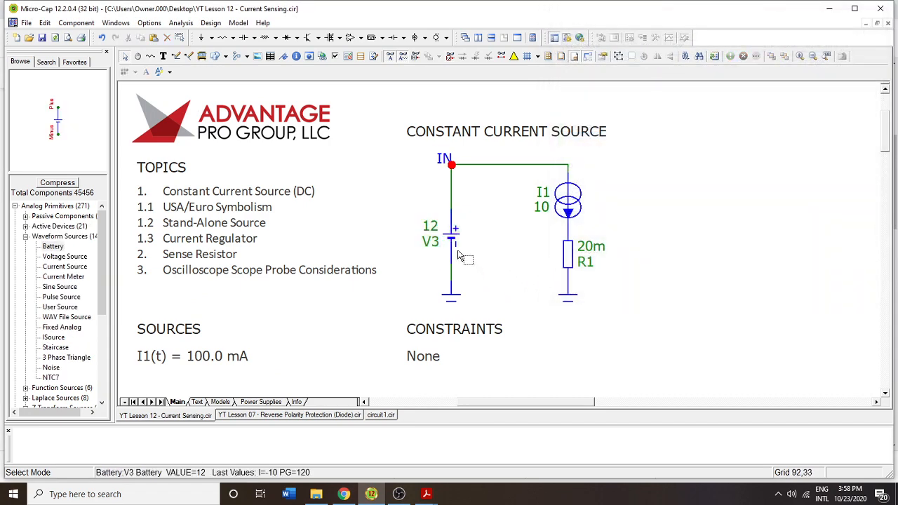